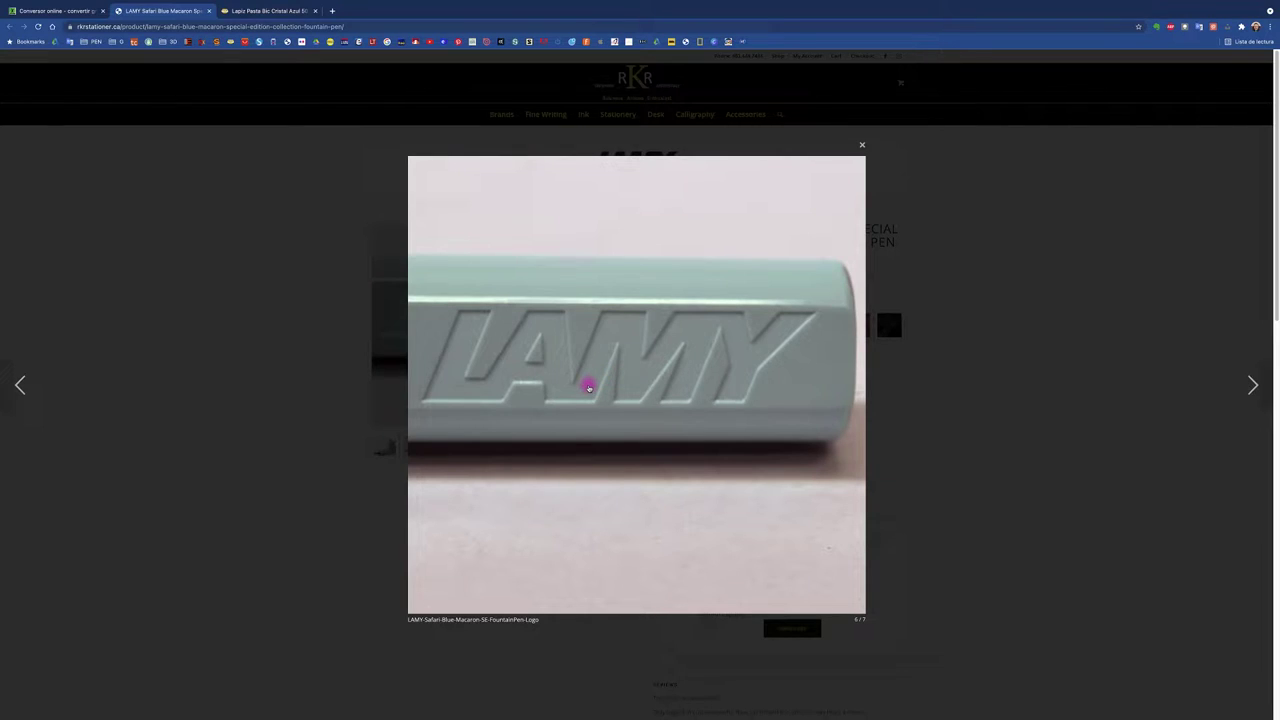
Switch to the Mercado Libre tab listing the 50-pack of Bic Cristal blue pens
left_click(286, 11)
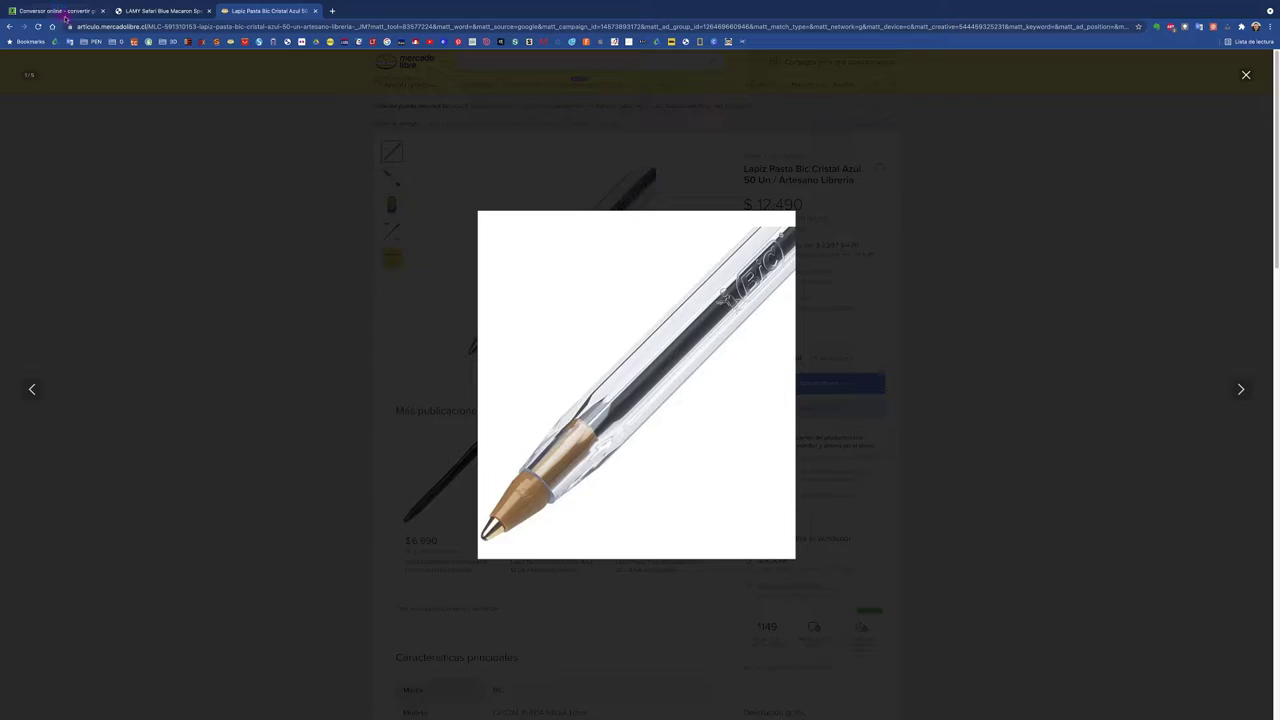
From the online-convert.com tab, open a new tab and Google 'coca cola logo'
left_click(66, 14)
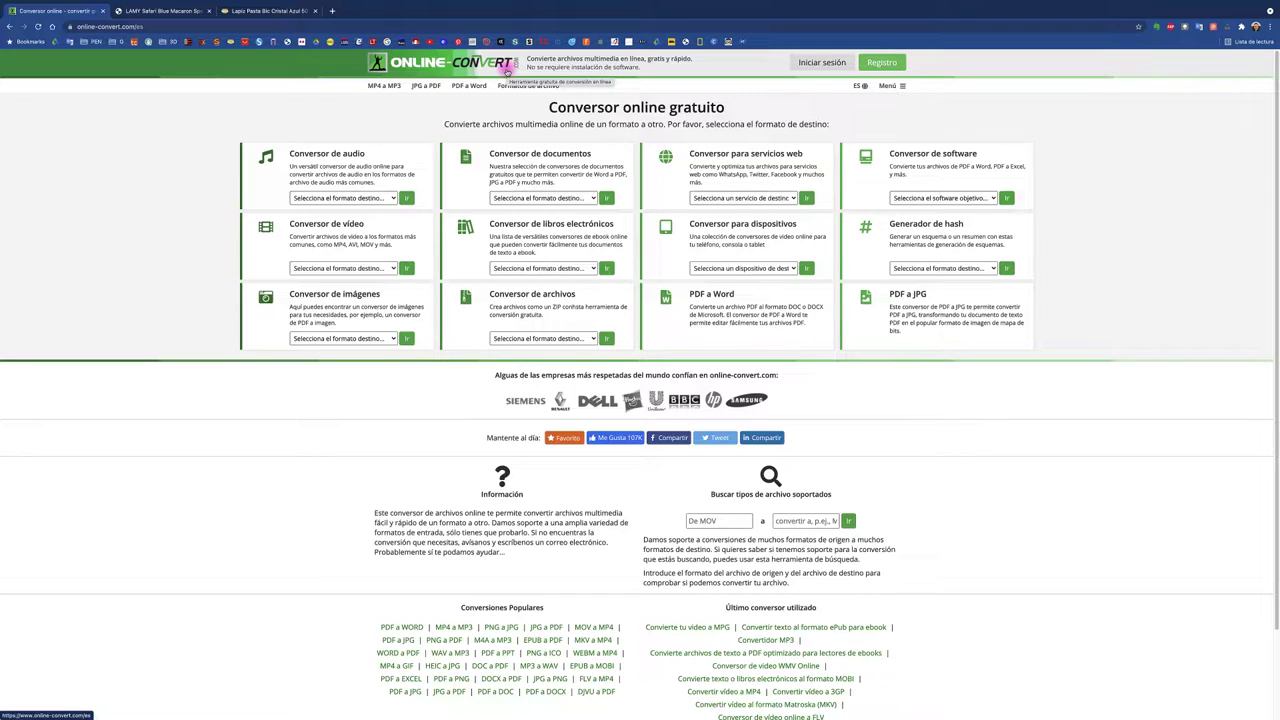
left_click(333, 12)
type("coc")
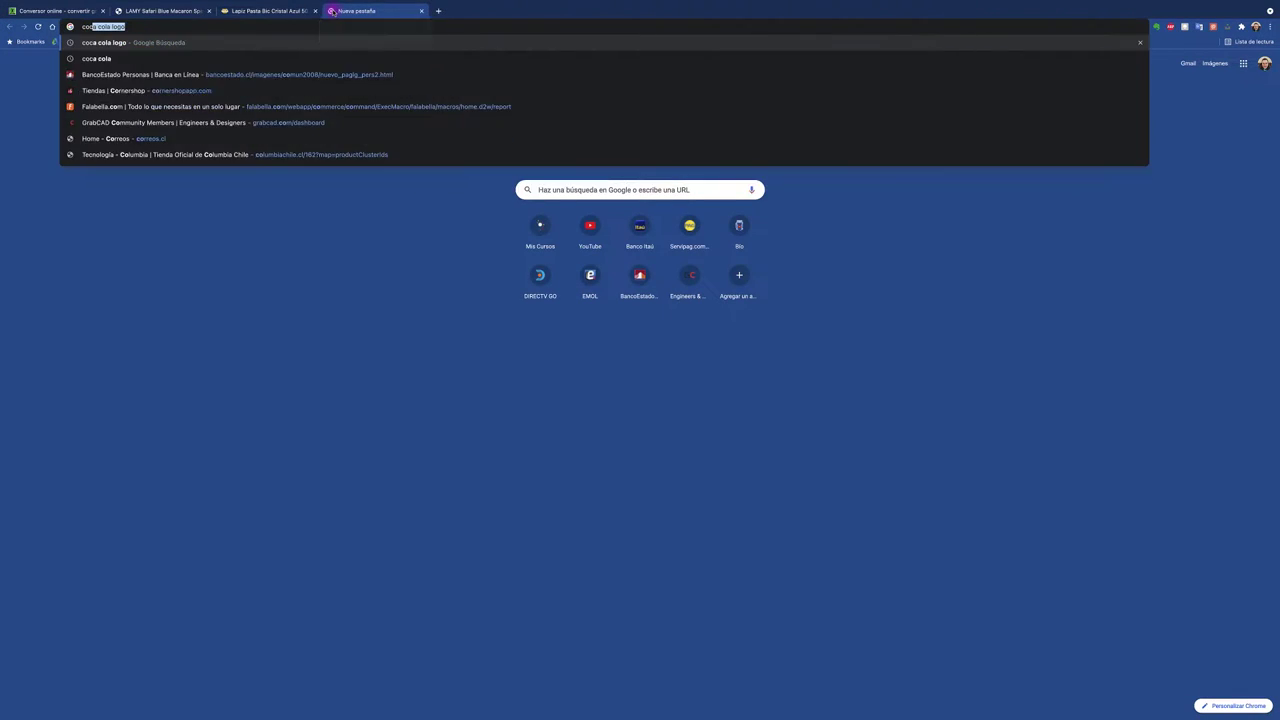
type(" cola")
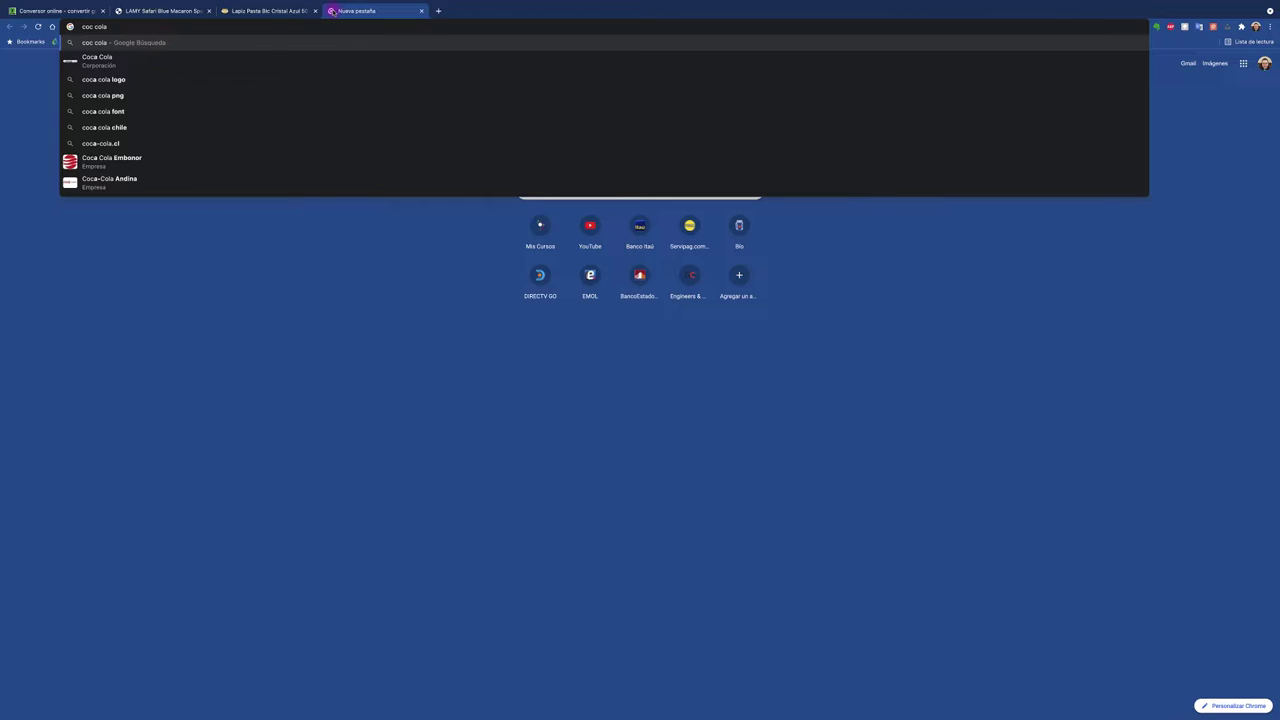
key("BackSpace")
key("BackSpace")
key("BackSpace")
key("BackSpace")
key("BackSpace")
type("a col")
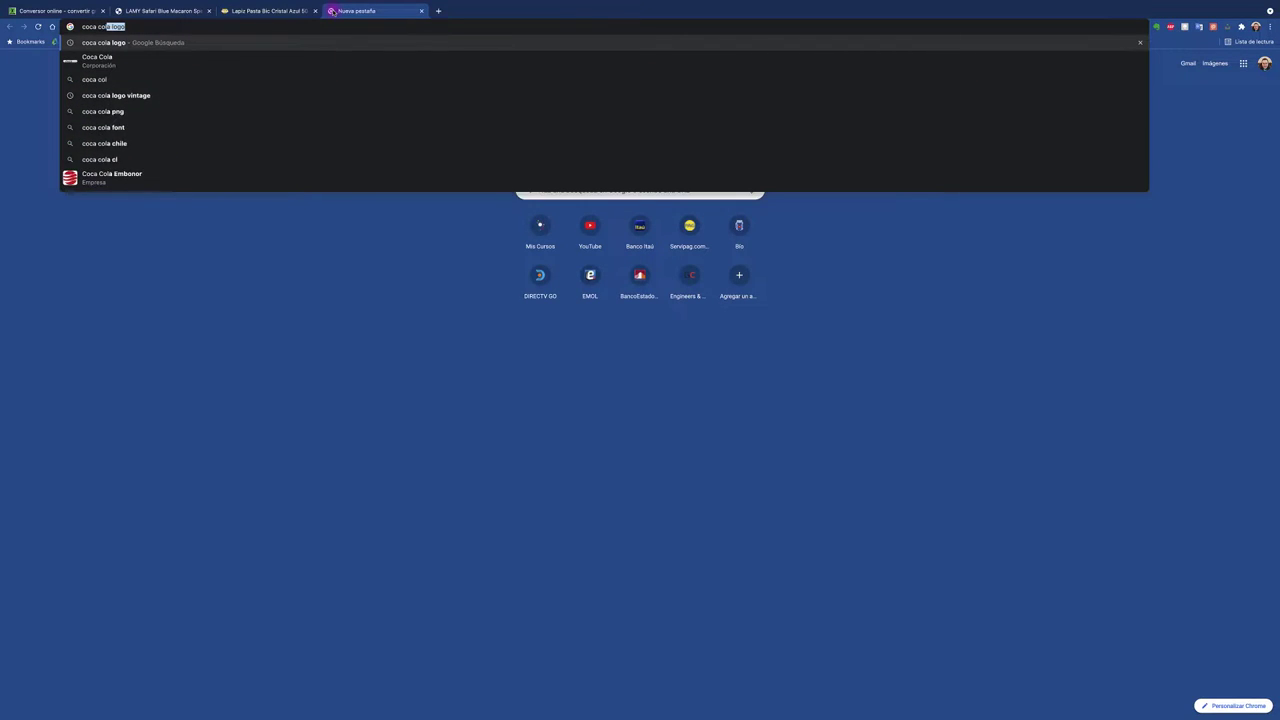
type("a lo")
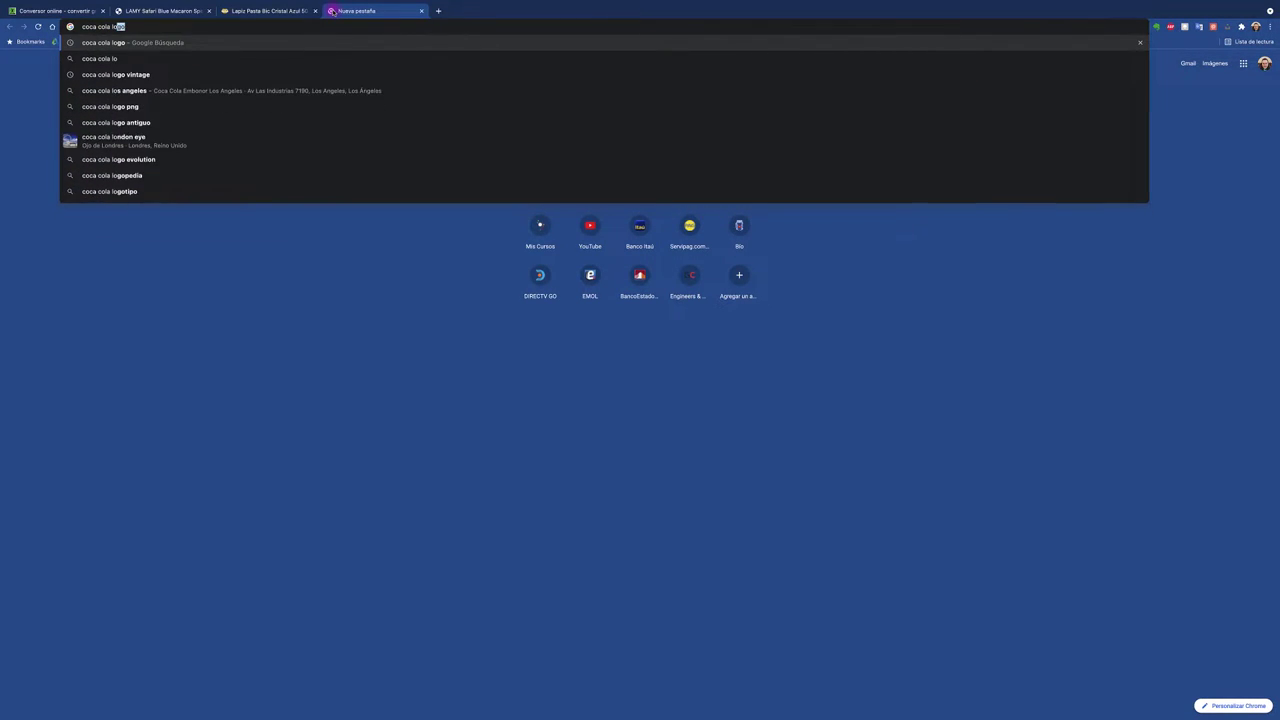
type("go")
key("Return")
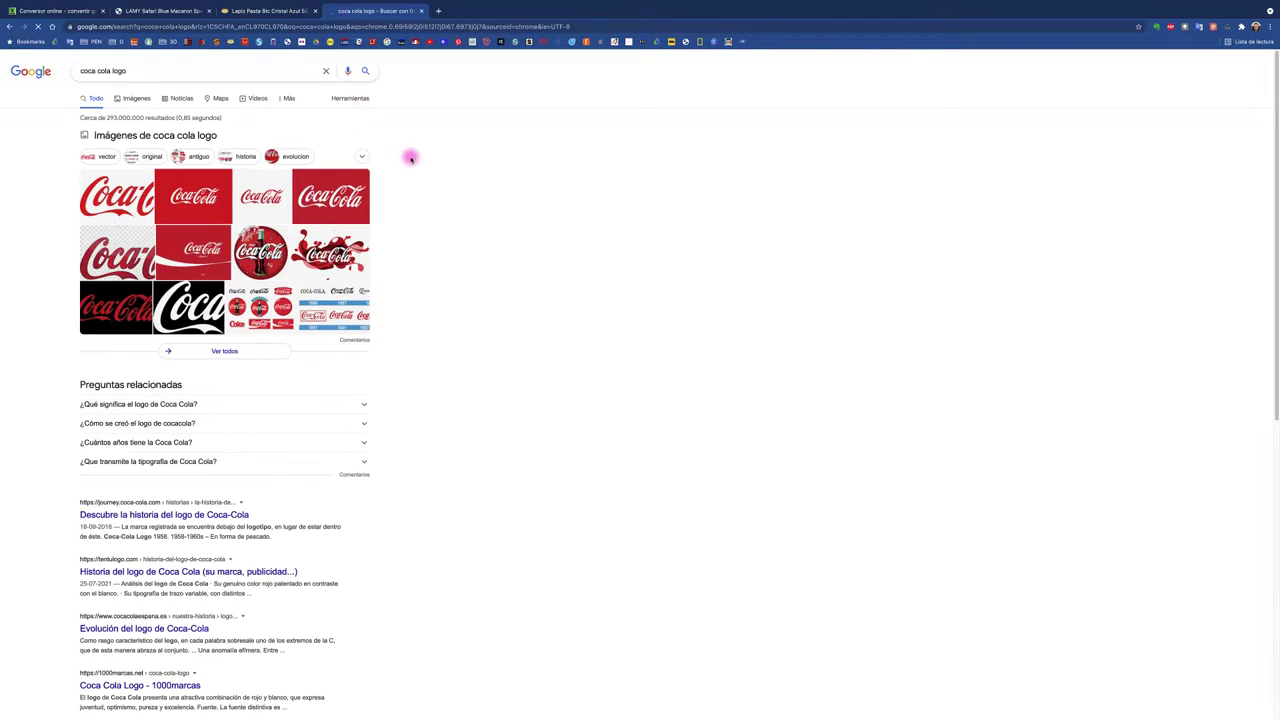
Filter image results to Grandes size and preview The Coca-Cola Company Wikipedia logo
left_click(129, 100)
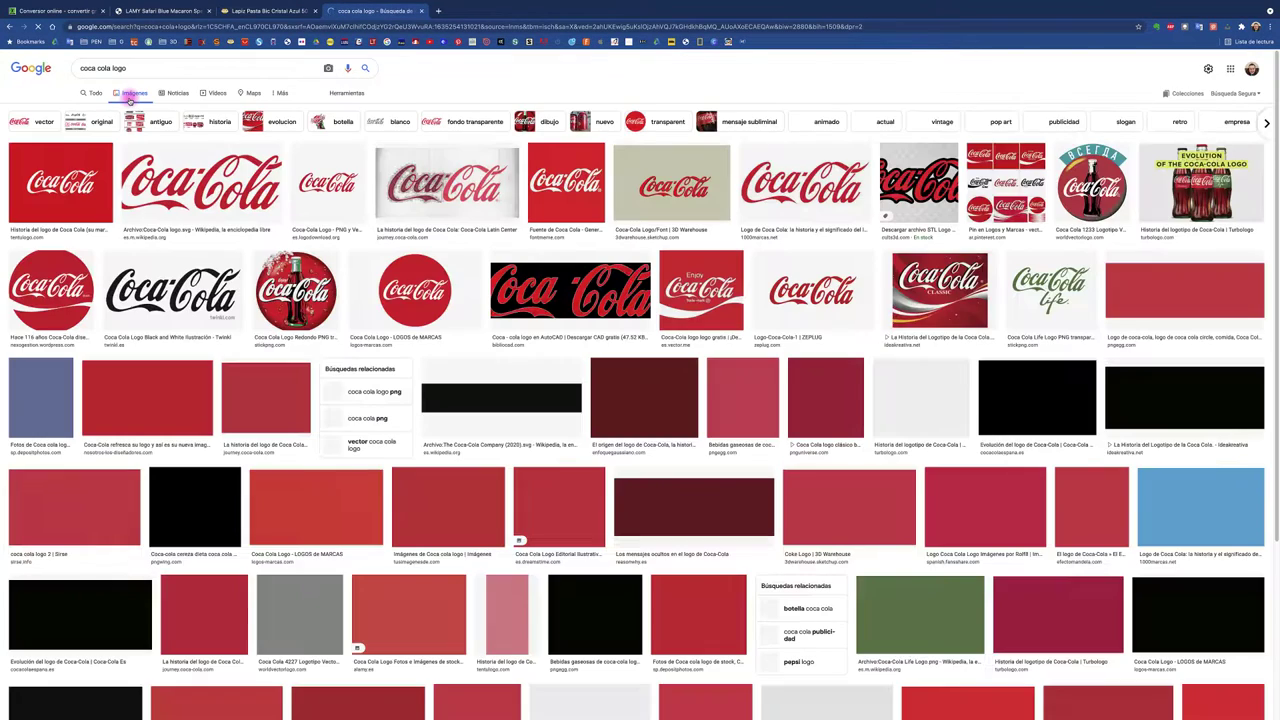
left_click(347, 93)
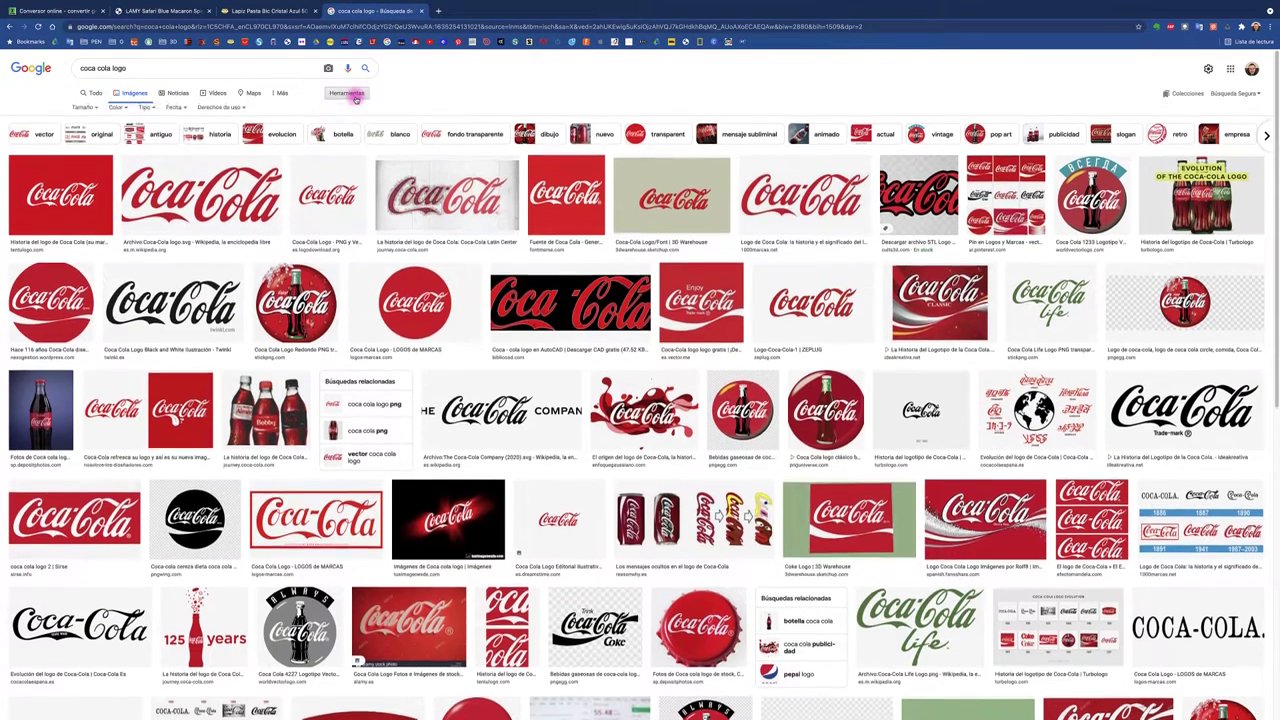
left_click(88, 109)
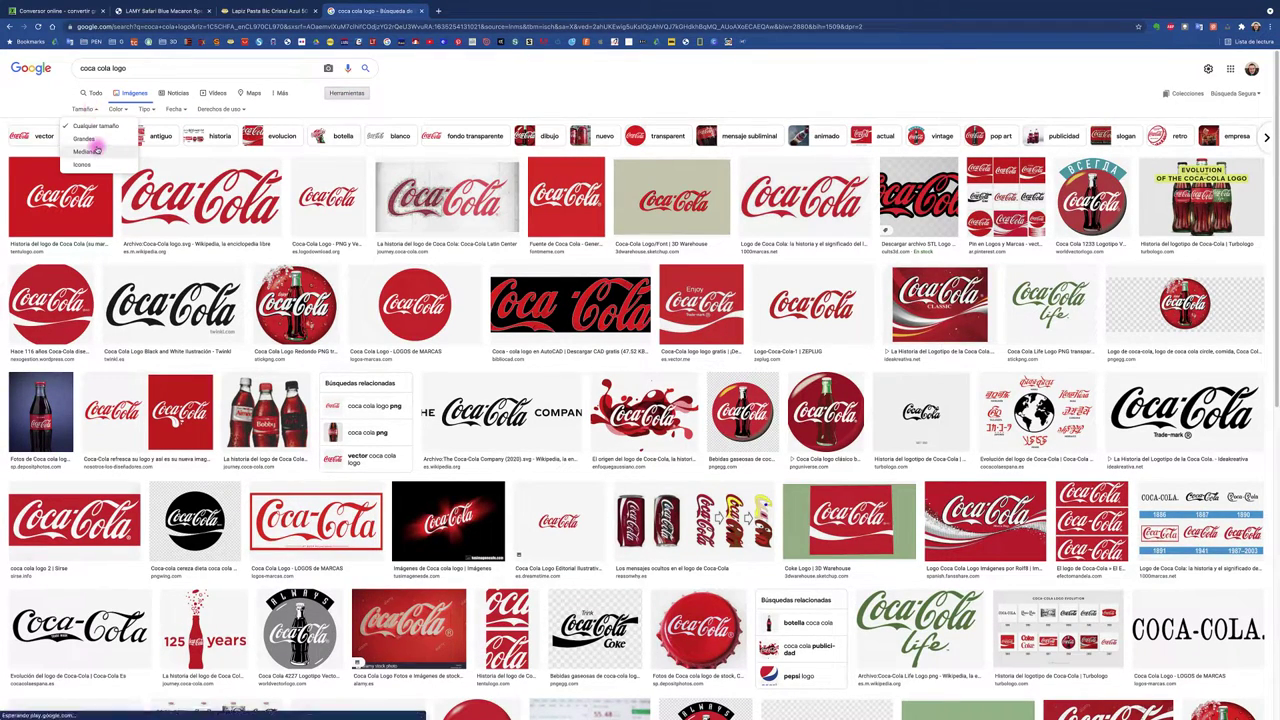
left_click(89, 140)
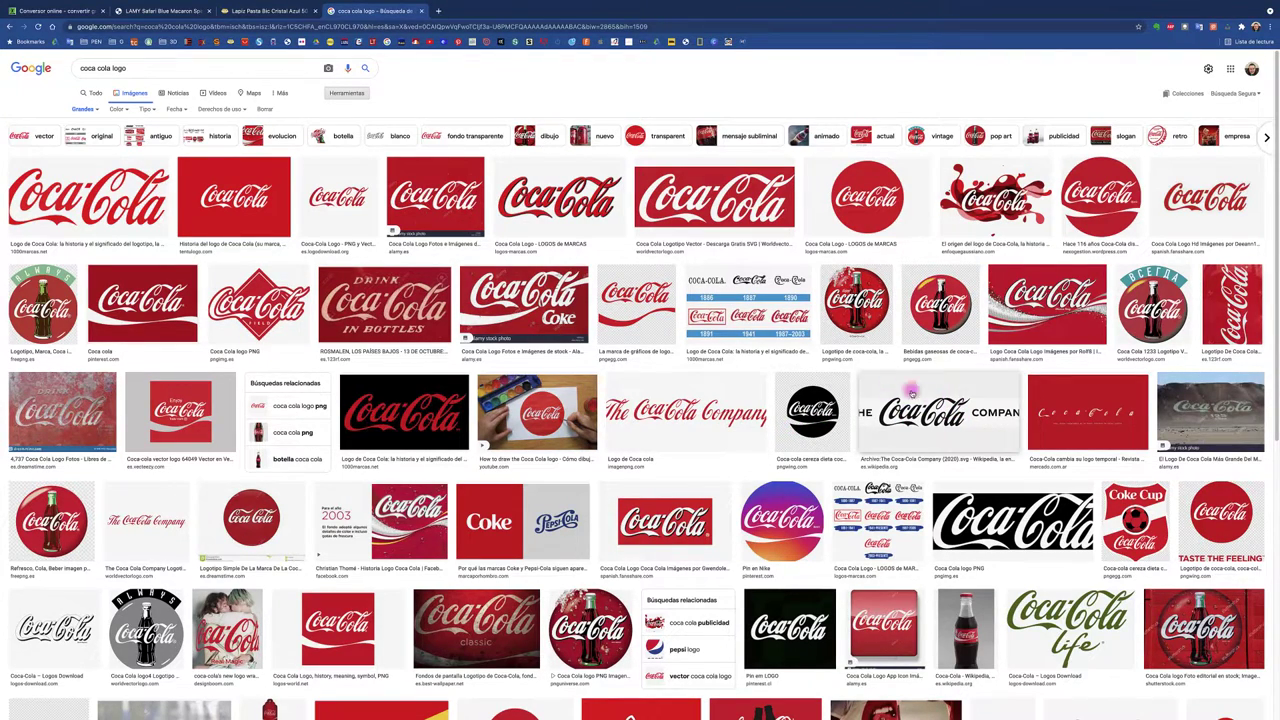
left_click(940, 405)
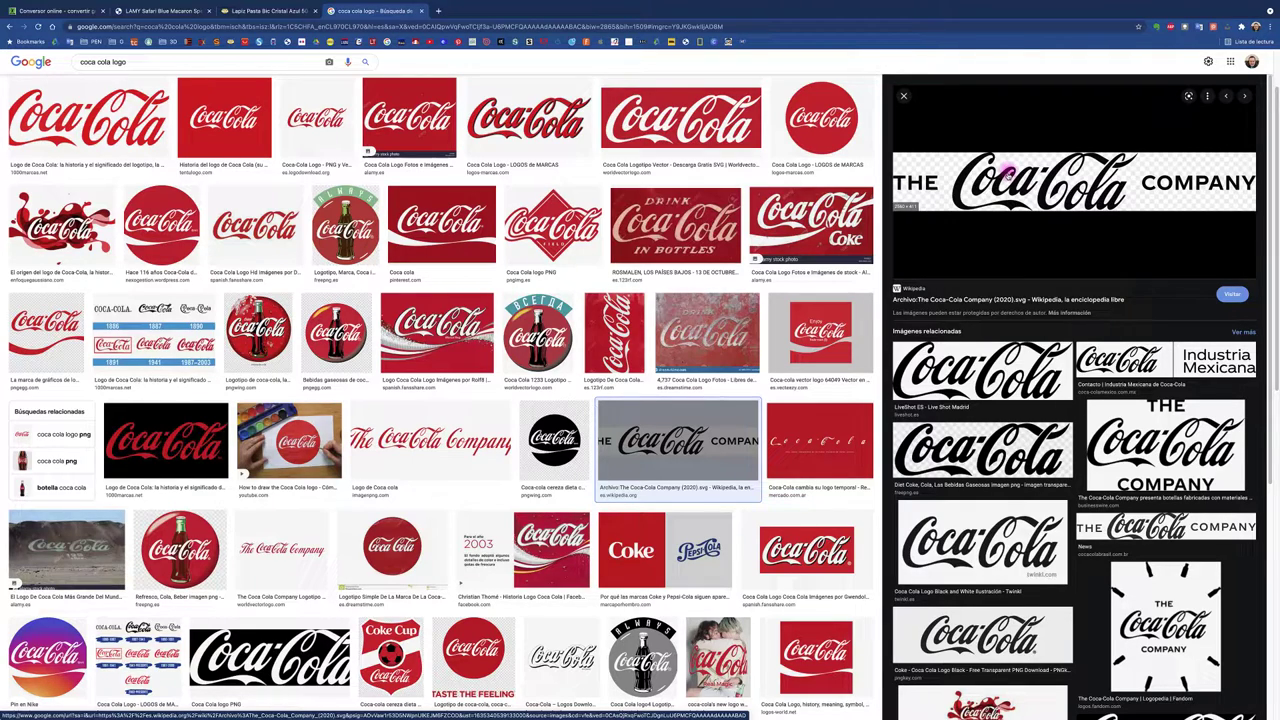
Save the 2560px Coca-Cola Company logo PNG to the Desktop, then return to online-convert.com
right_click(1008, 170)
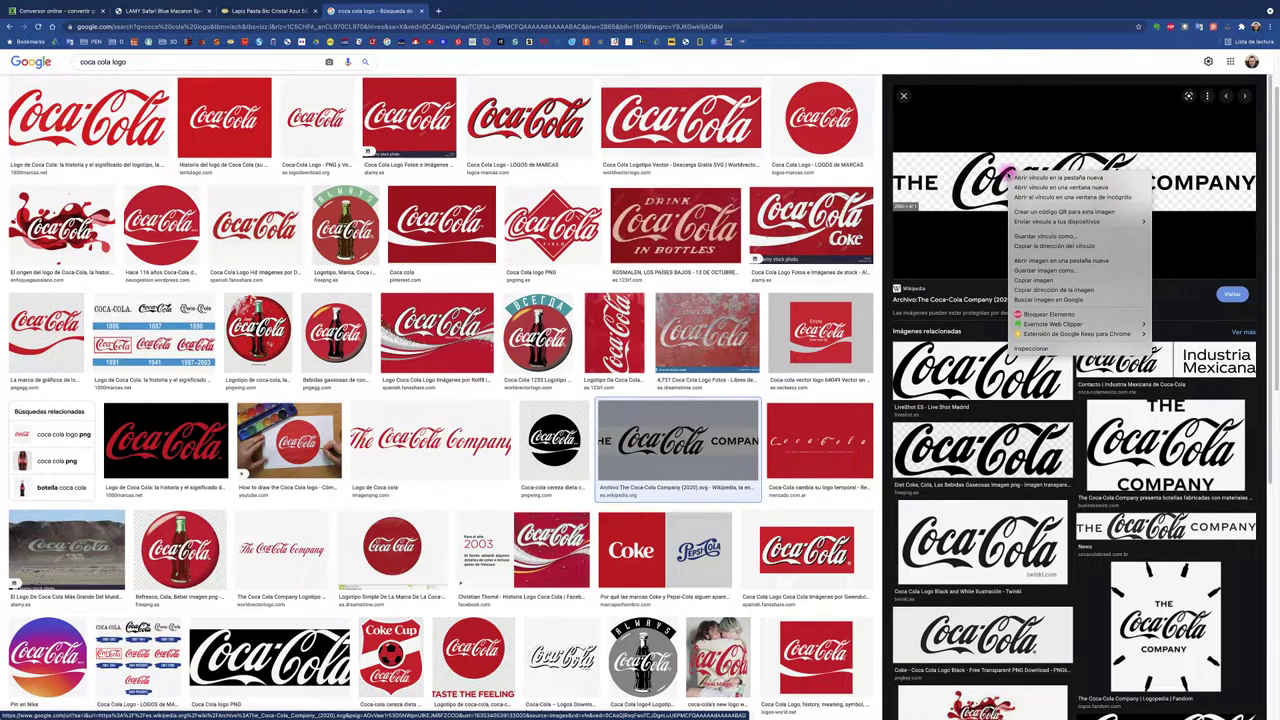
left_click(1040, 280)
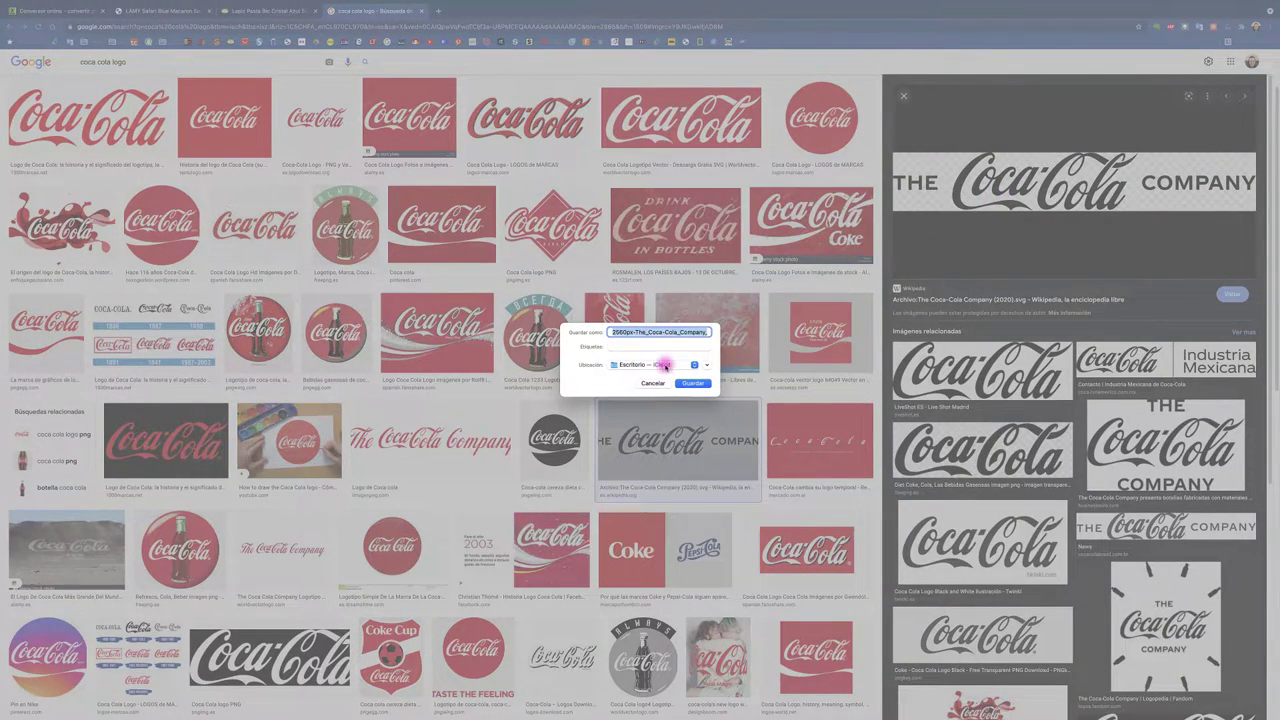
left_click(693, 383)
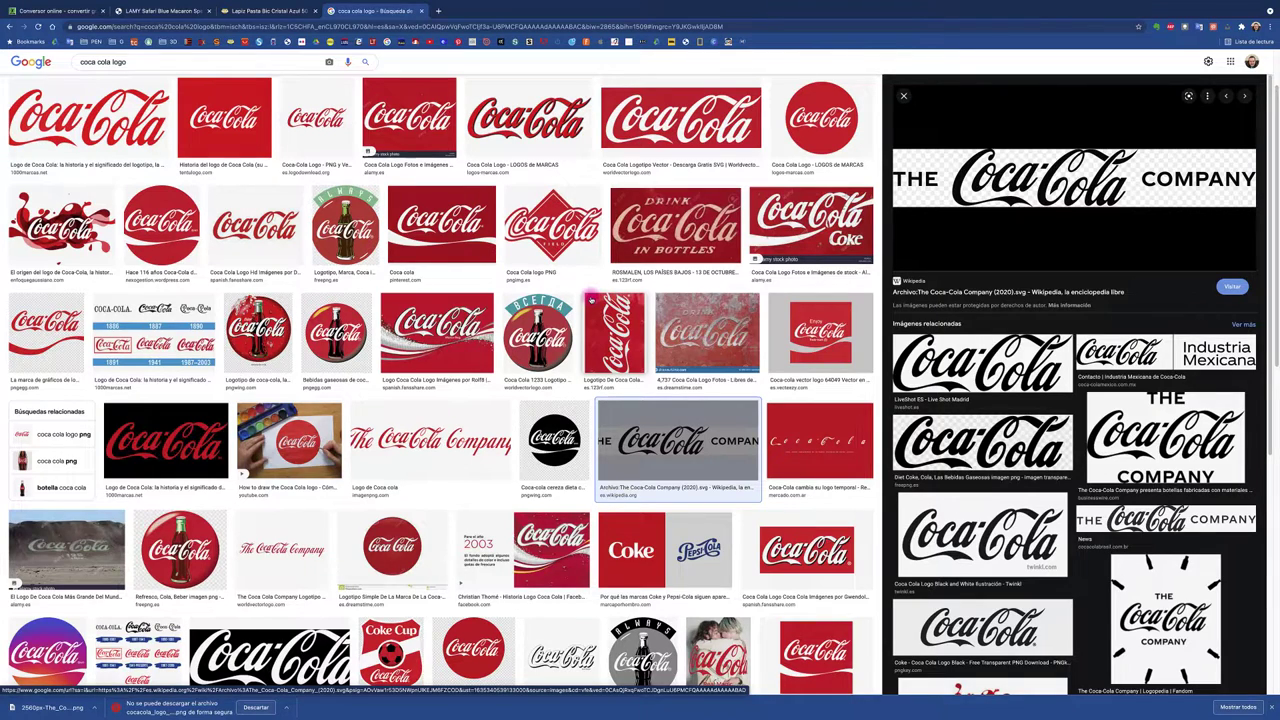
left_click(58, 11)
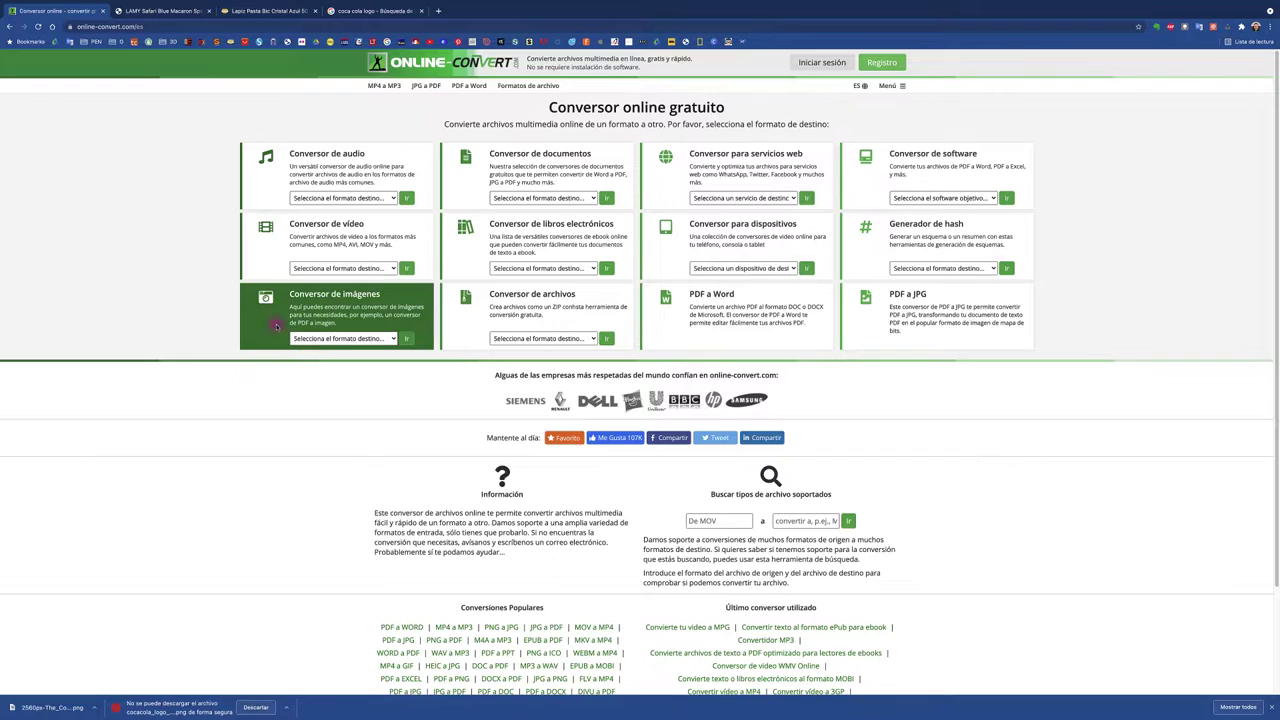
Choose image-to-SVG conversion and upload the saved Coca-Cola logo PNG (103.89 KB)
left_click(392, 339)
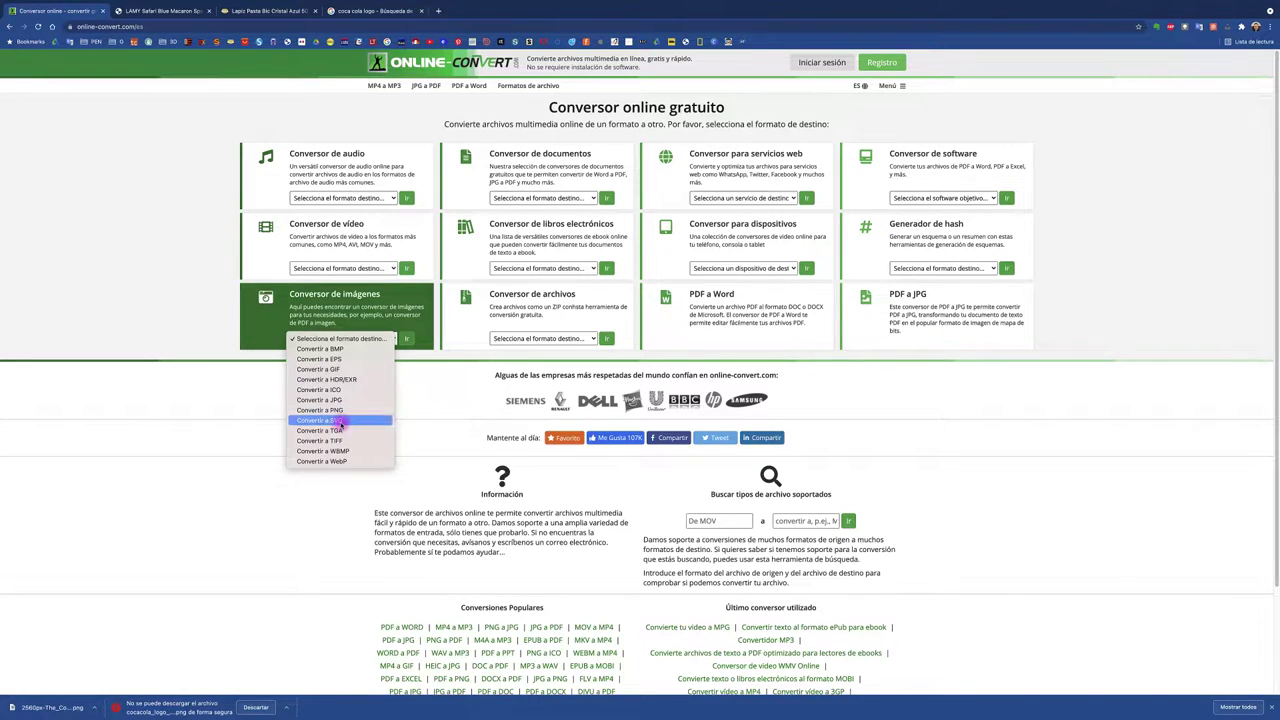
left_click(340, 421)
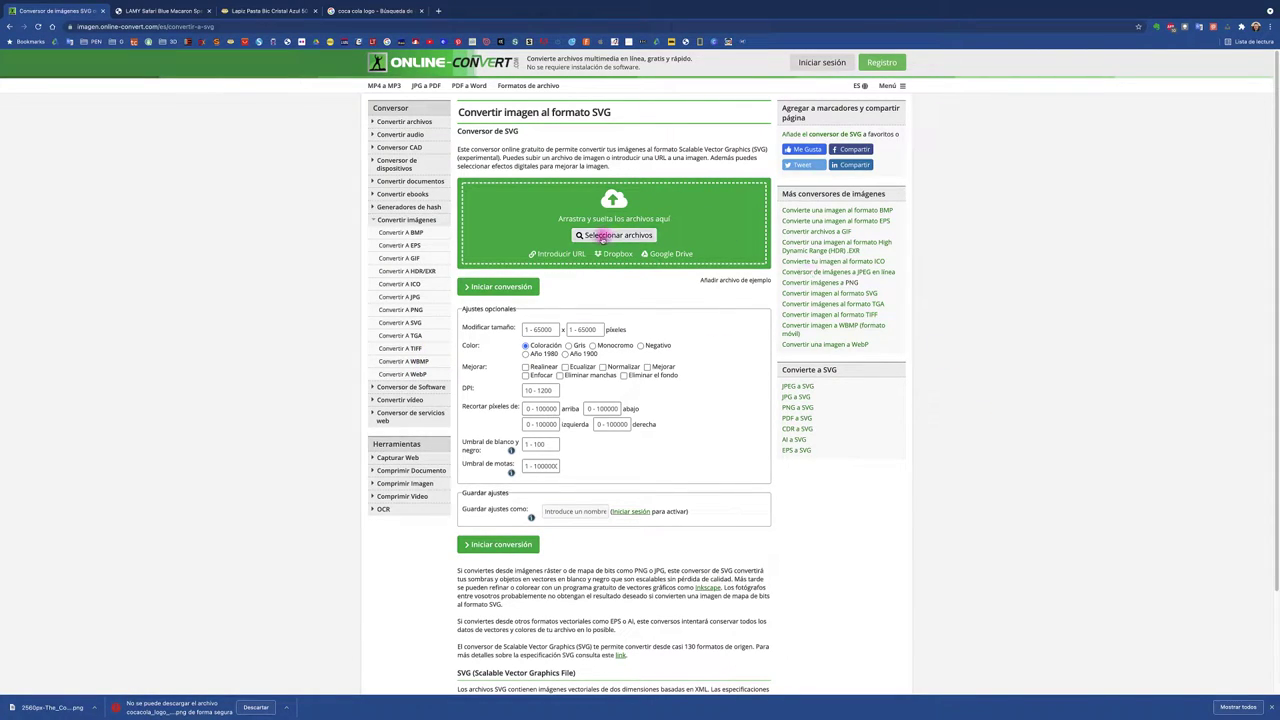
left_click(603, 238)
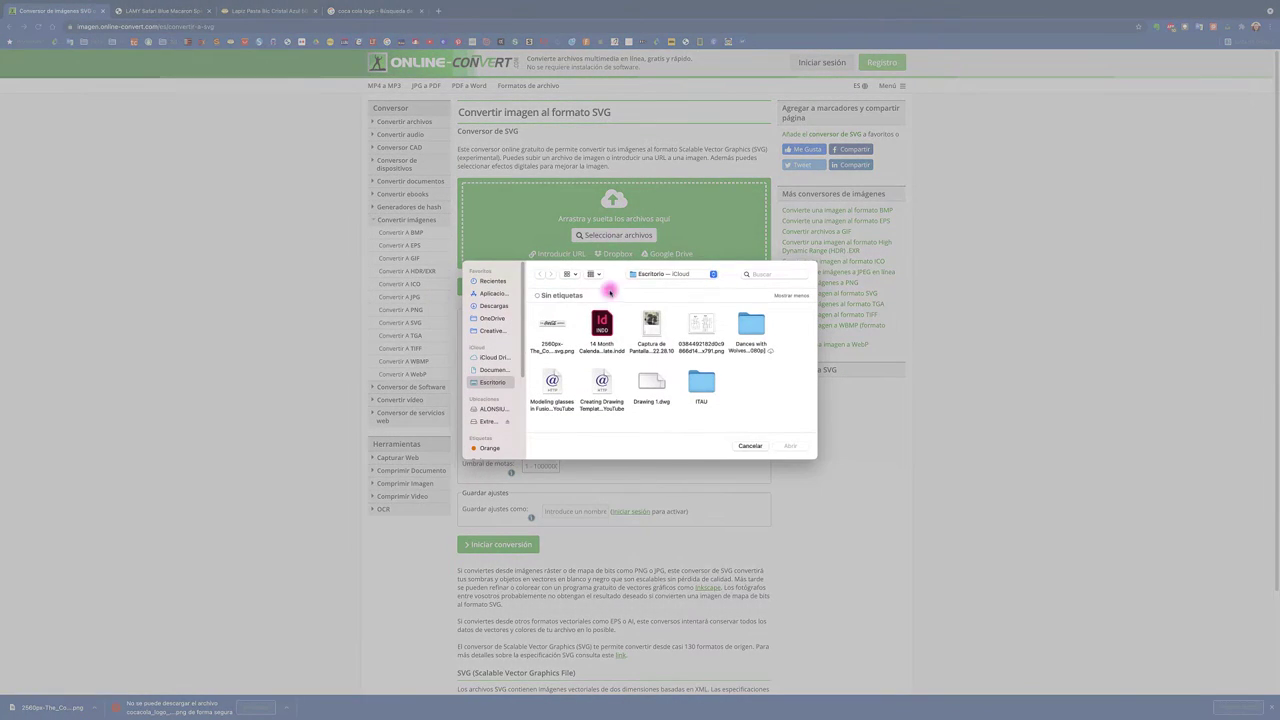
left_click(552, 330)
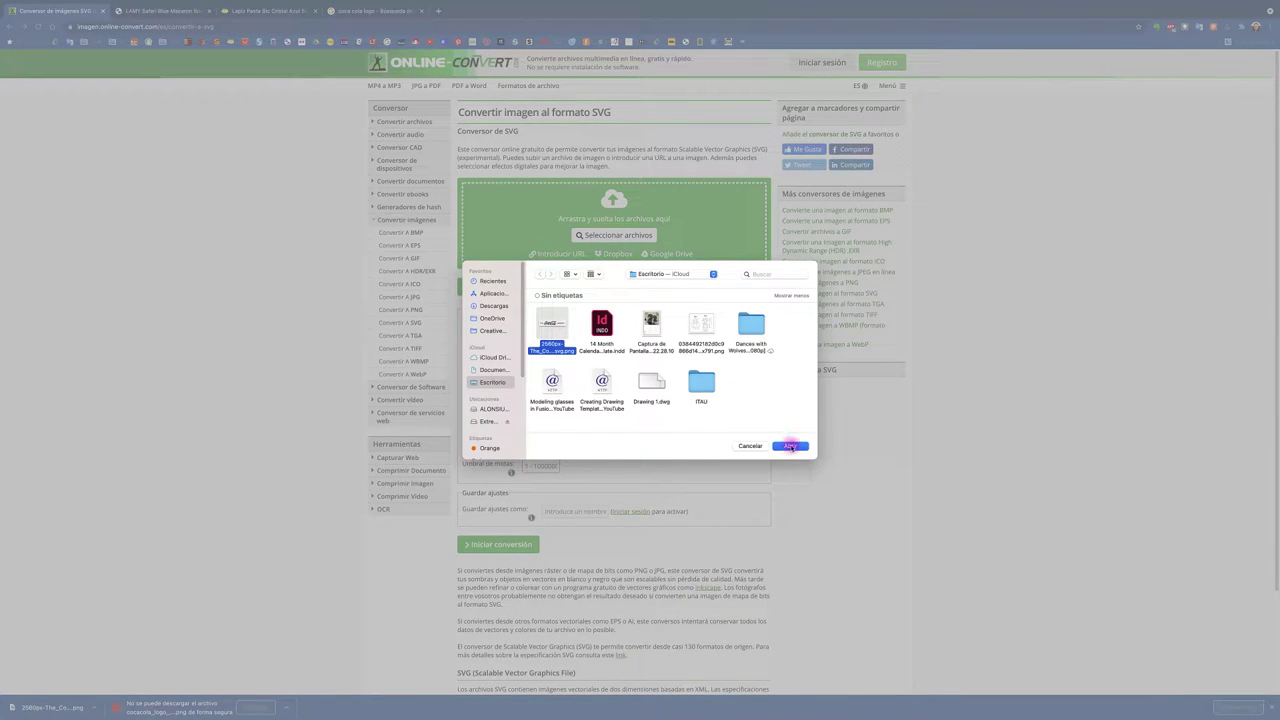
left_click(791, 446)
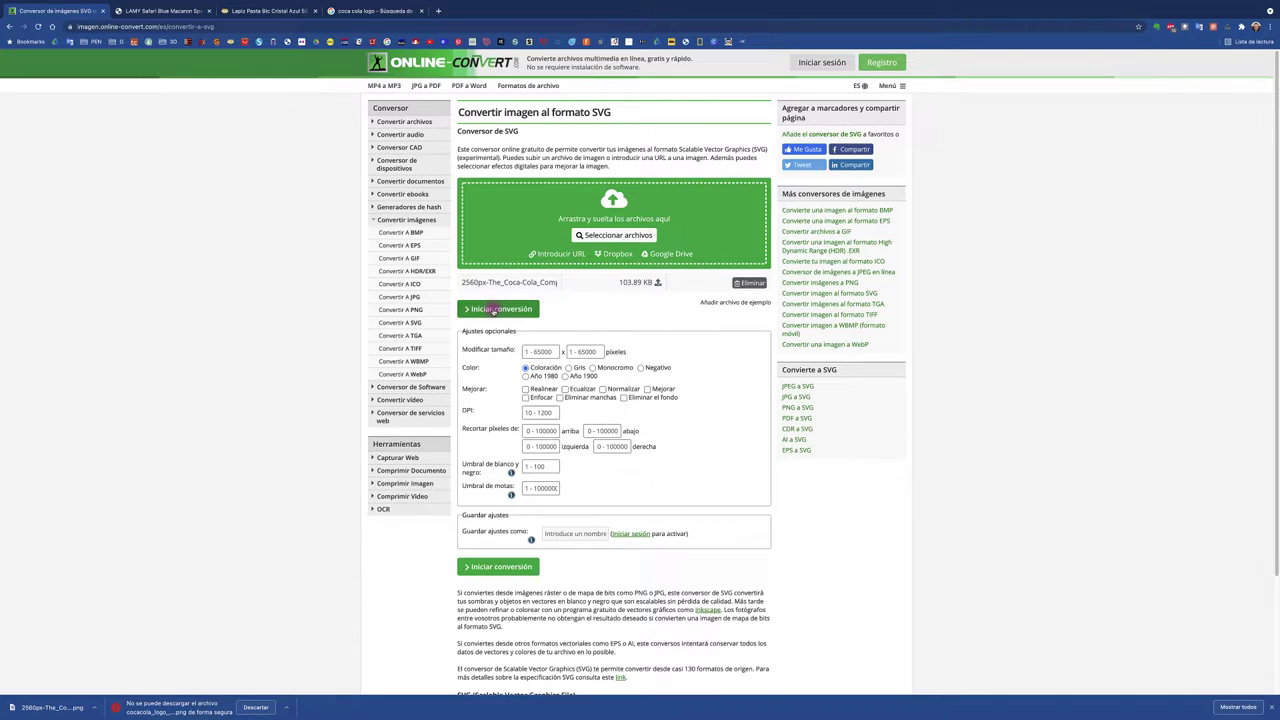
Convert the logo to a 9.15 kB SVG, download it, and close Chrome
left_click(493, 310)
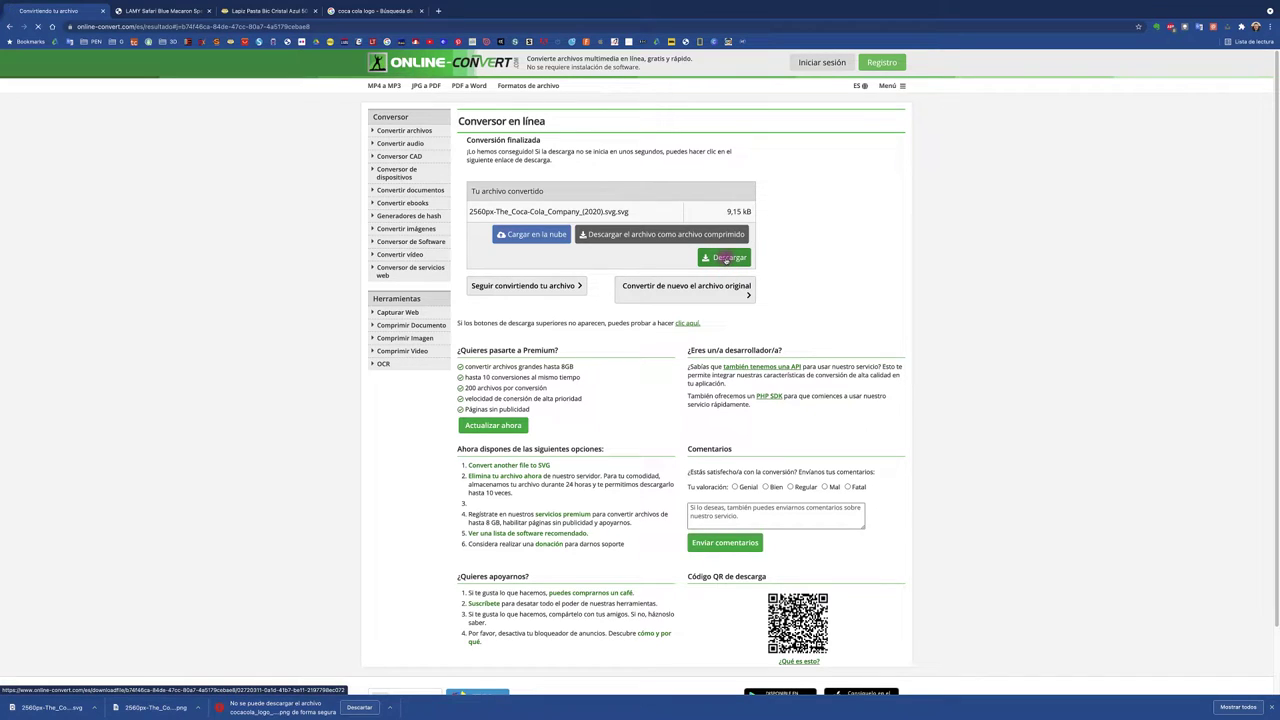
left_click(727, 258)
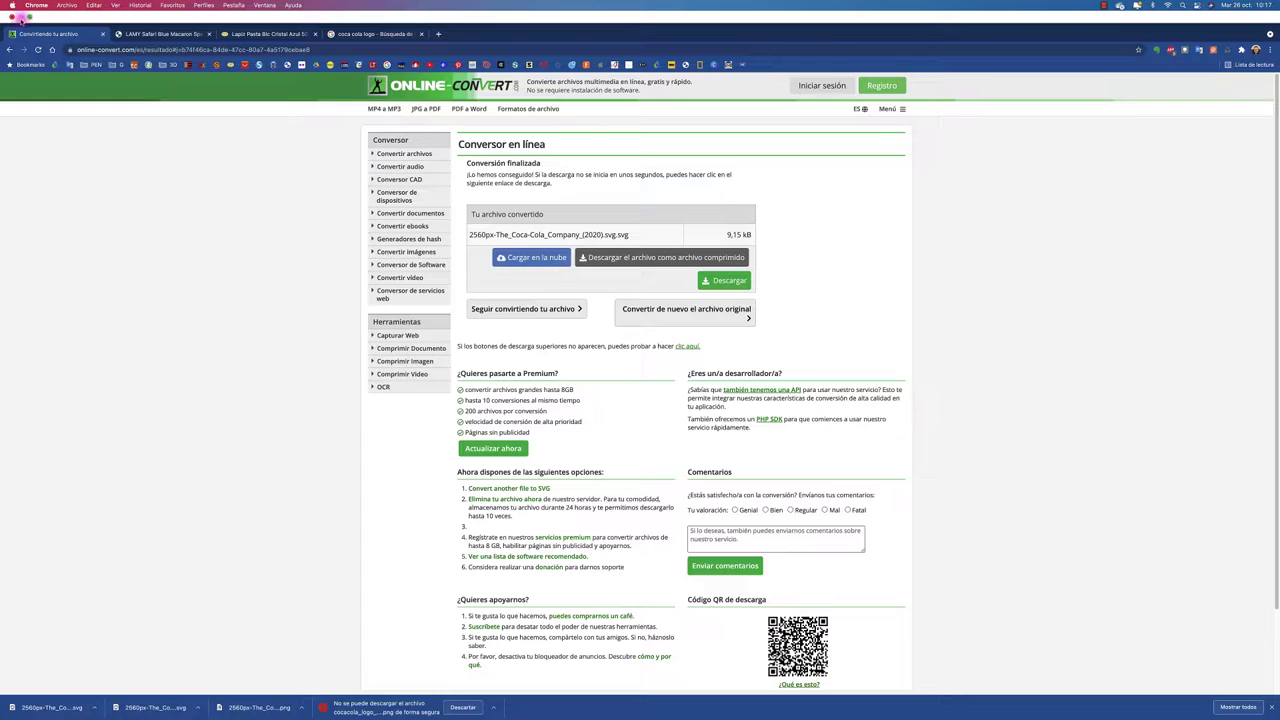
left_click(12, 17)
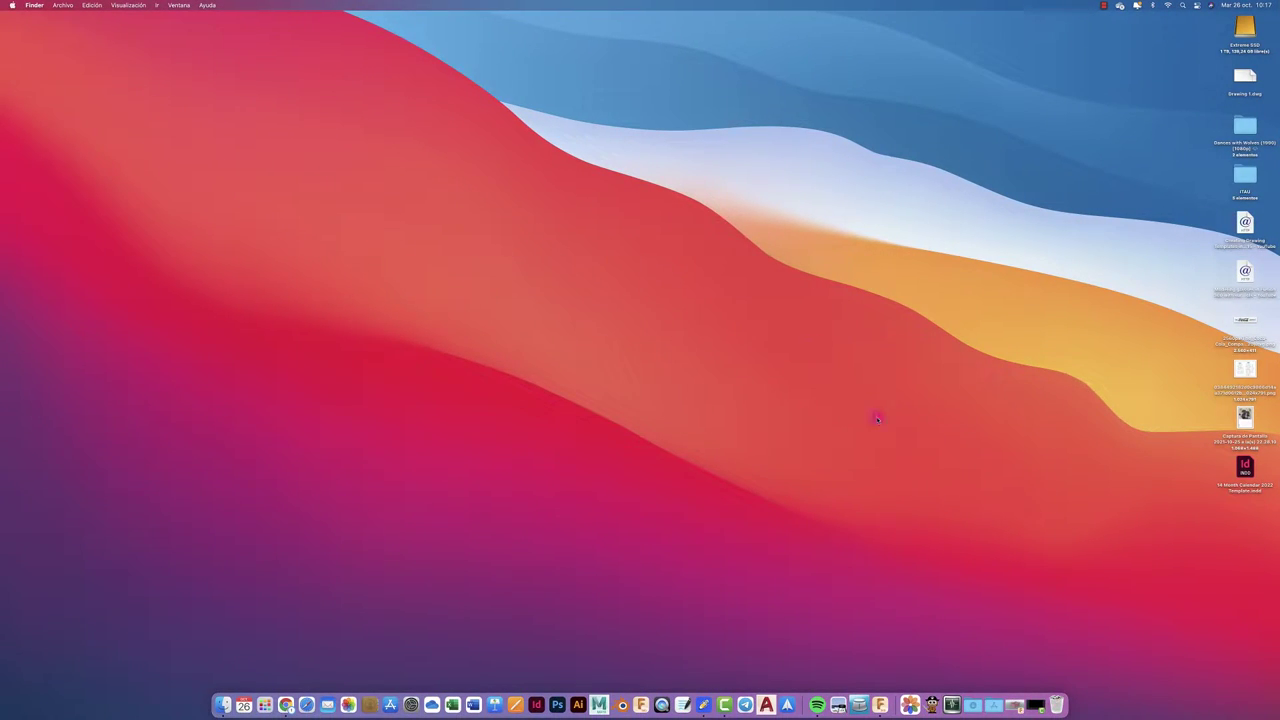
Bring Fusion 360 forward and orbit the PLASTIC BOX v3 model to inspect underside and interior
left_click(988, 703)
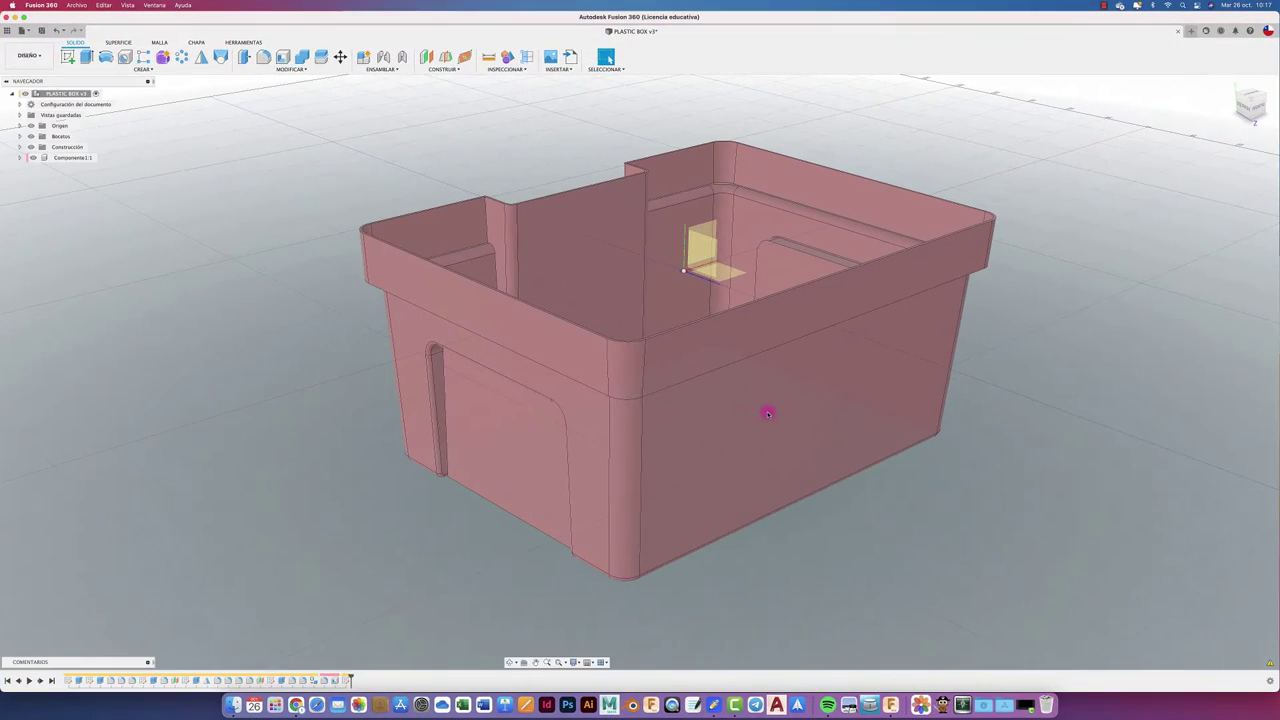
scroll(114, 321, "down", 3)
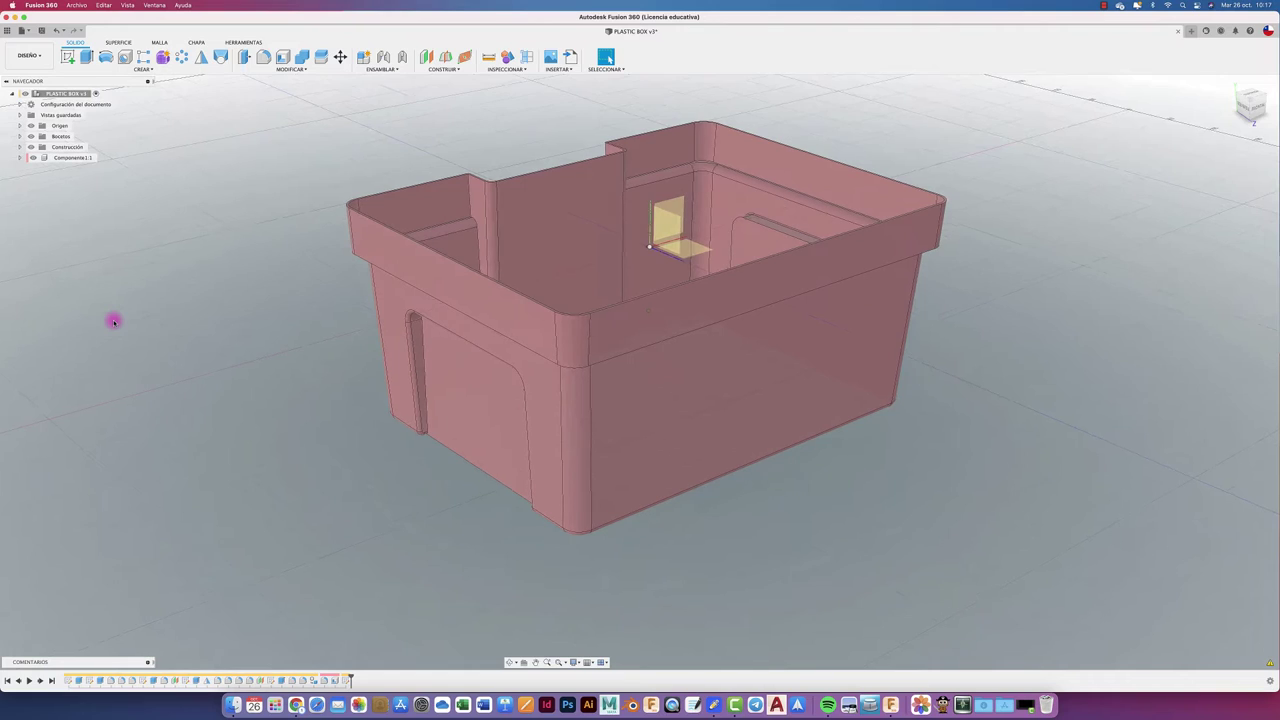
mouse_move(651, 423)
middle_mouse_down("shift")
mouse_move(686, 414)
mouse_move(686, 397)
middle_mouse_up("shift")
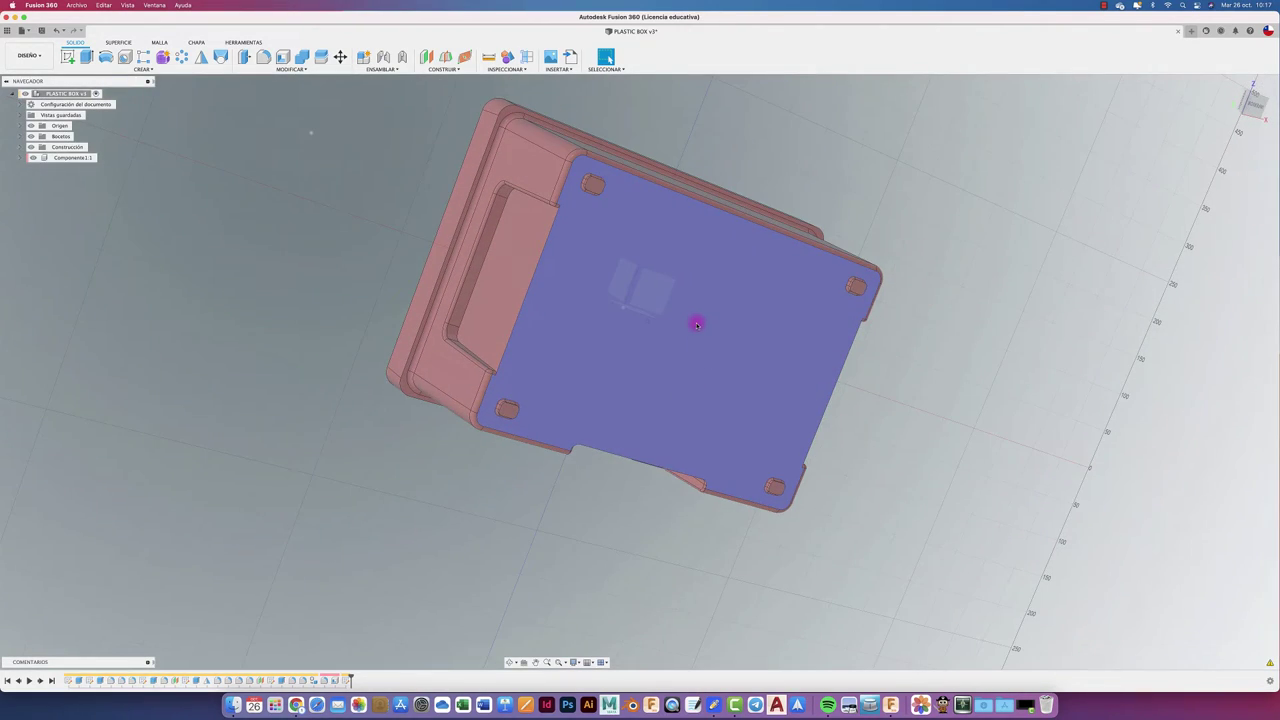
mouse_move(697, 323)
middle_mouse_down("shift")
mouse_move(666, 323)
mouse_move(843, 403)
mouse_move(860, 389)
mouse_move(689, 171)
mouse_move(571, 131)
middle_mouse_up("shift")
Insert SVG from this computer, choosing the second Coca-Cola .svg in Descargas
left_click(560, 69)
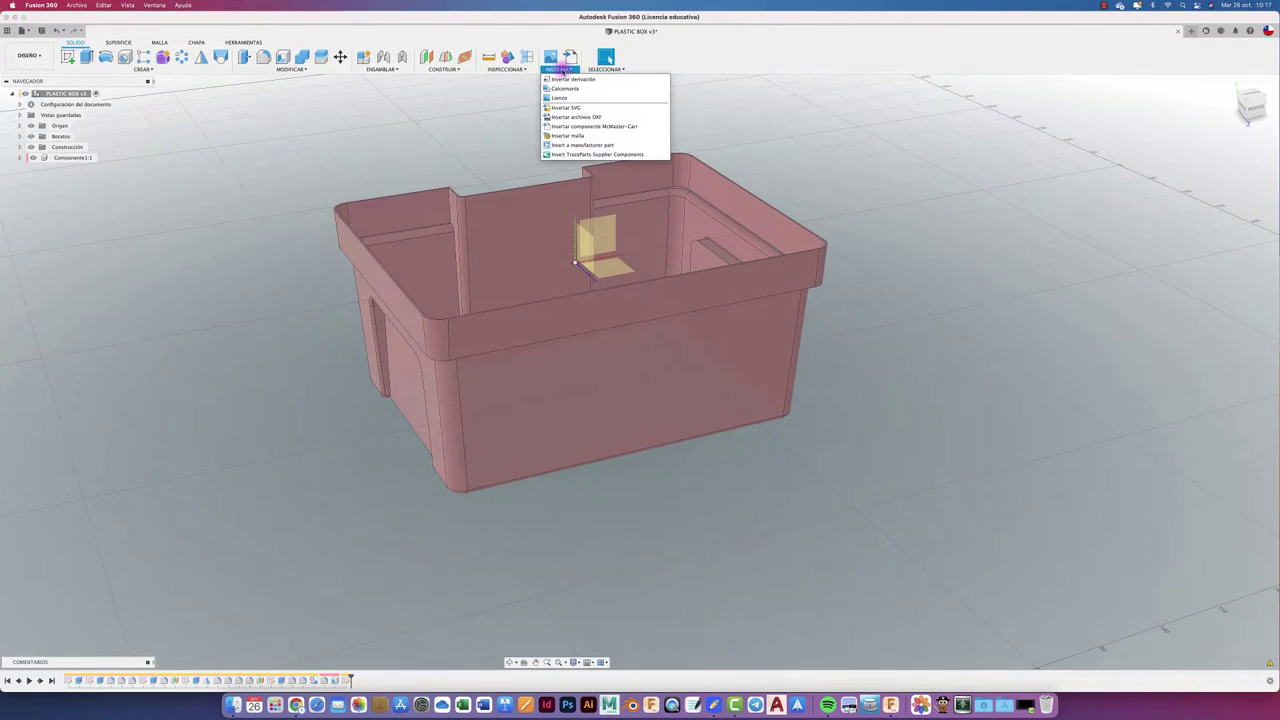
left_click(565, 98)
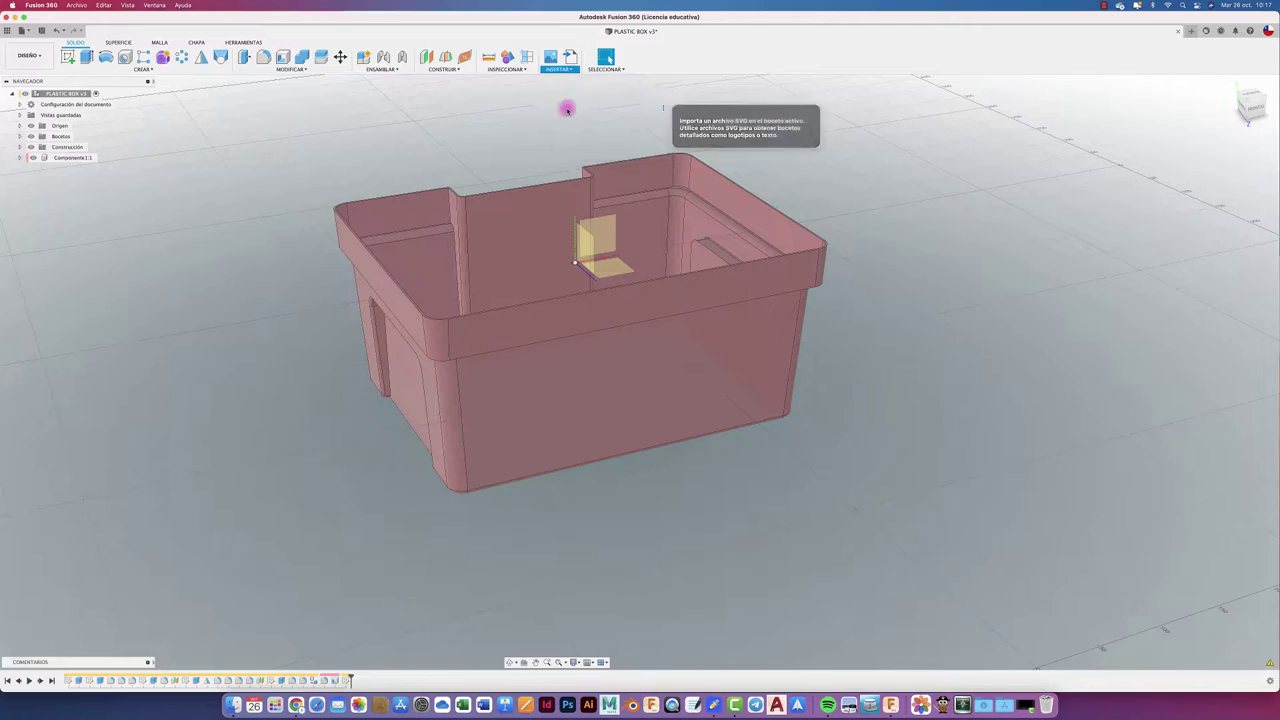
left_click(534, 438)
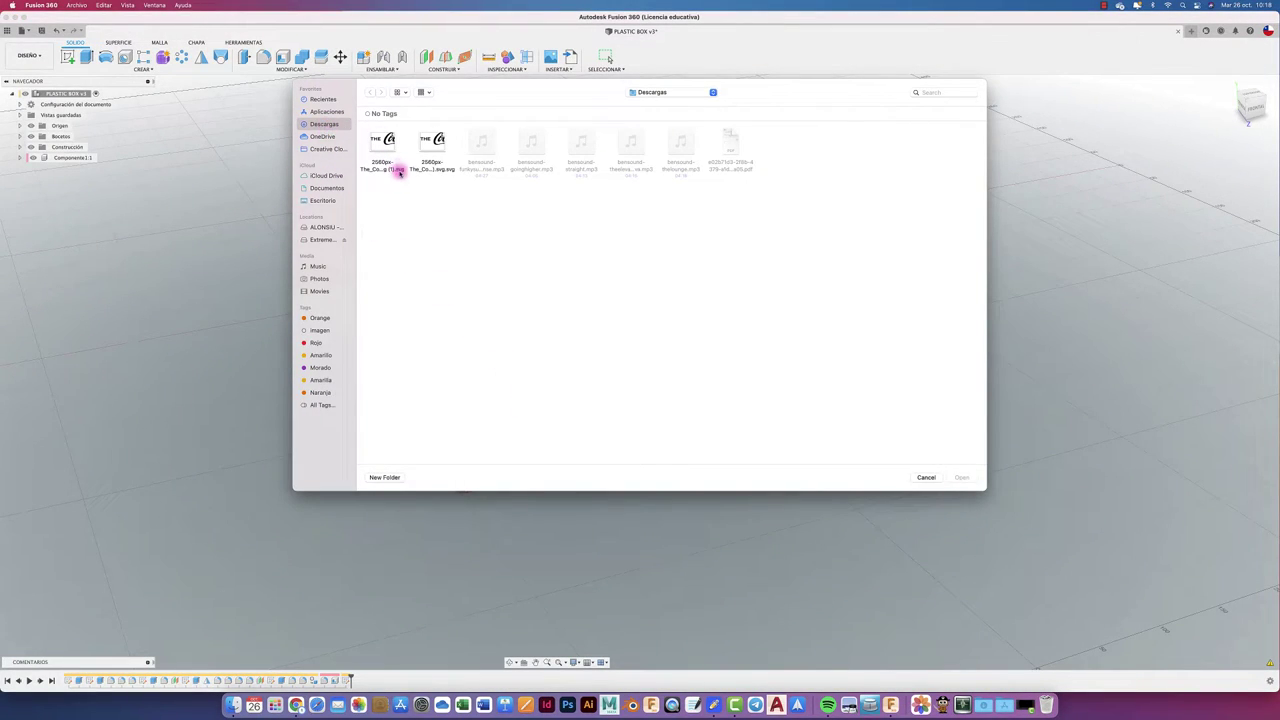
left_click(438, 150)
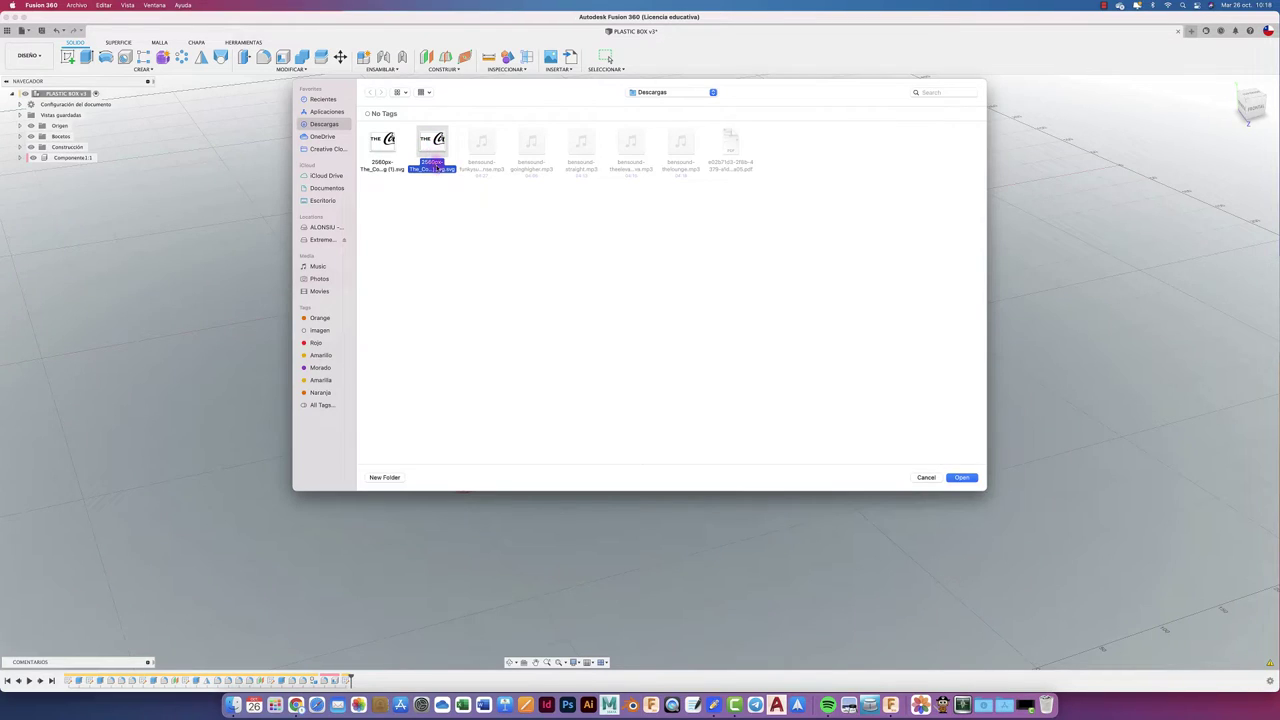
left_click(962, 477)
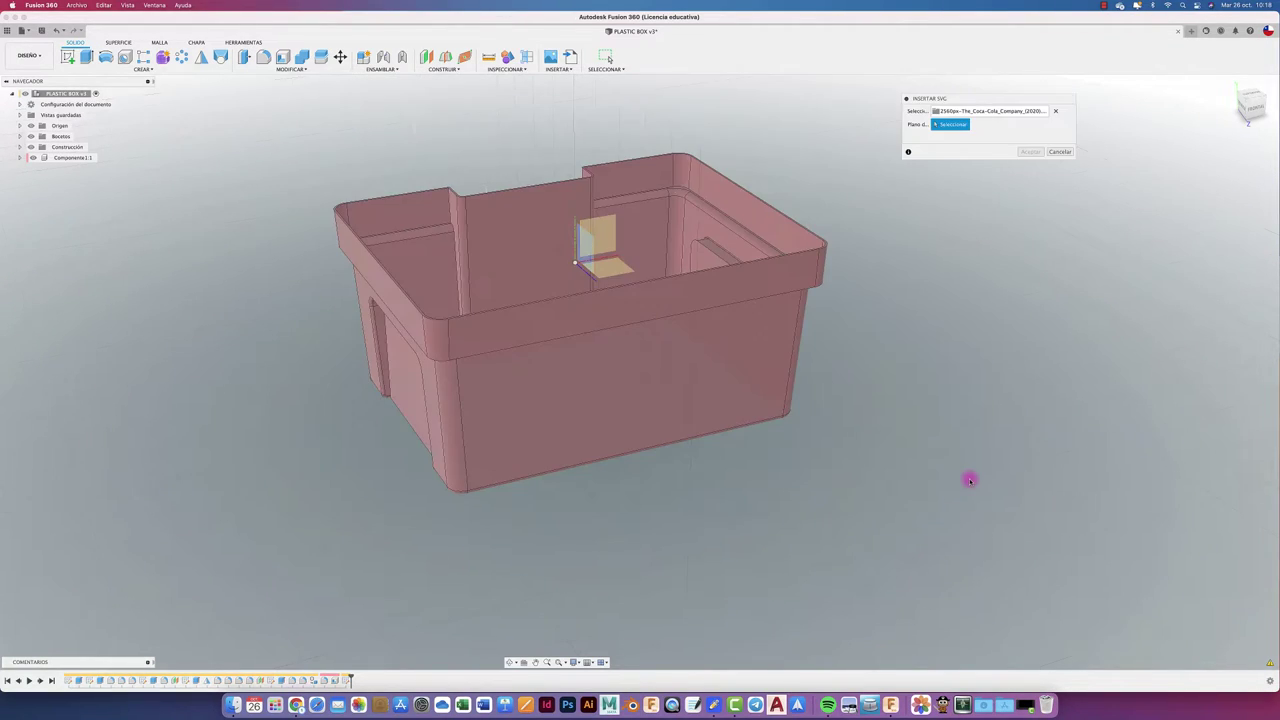
Place the logo SVG on the box's front face and view it from the FRONTAL direction
left_click(702, 387)
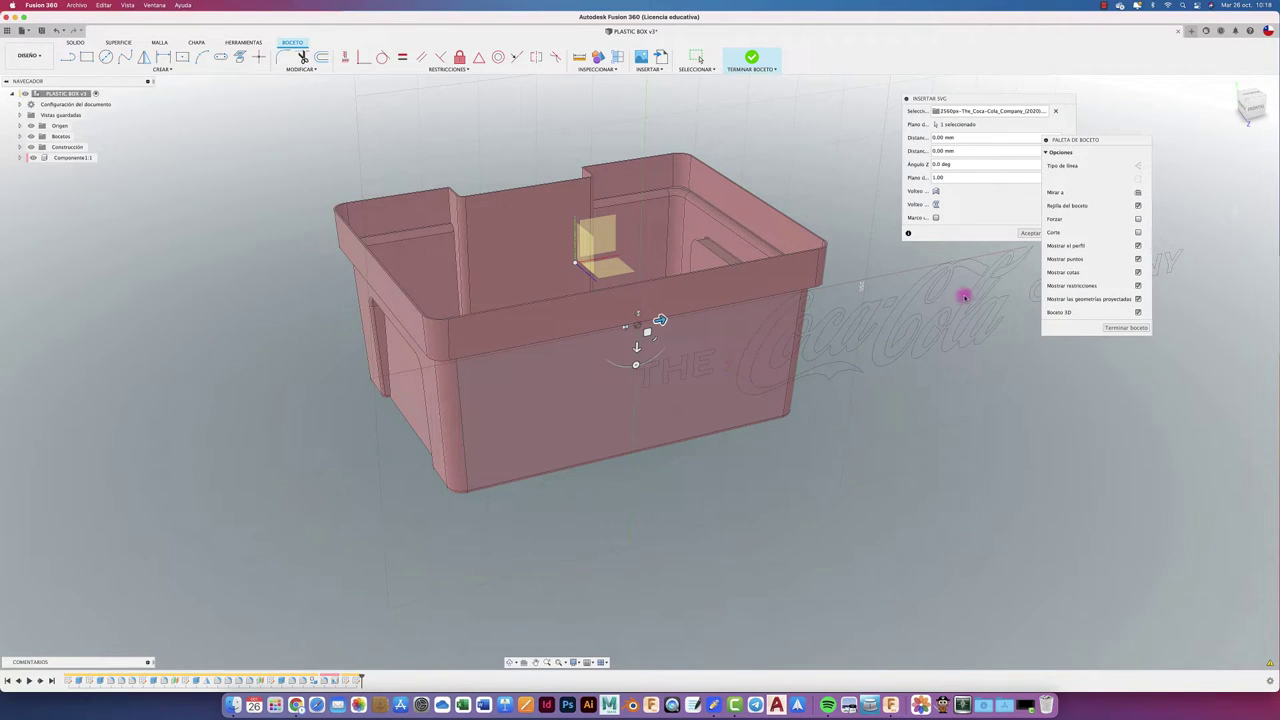
left_click(1252, 106)
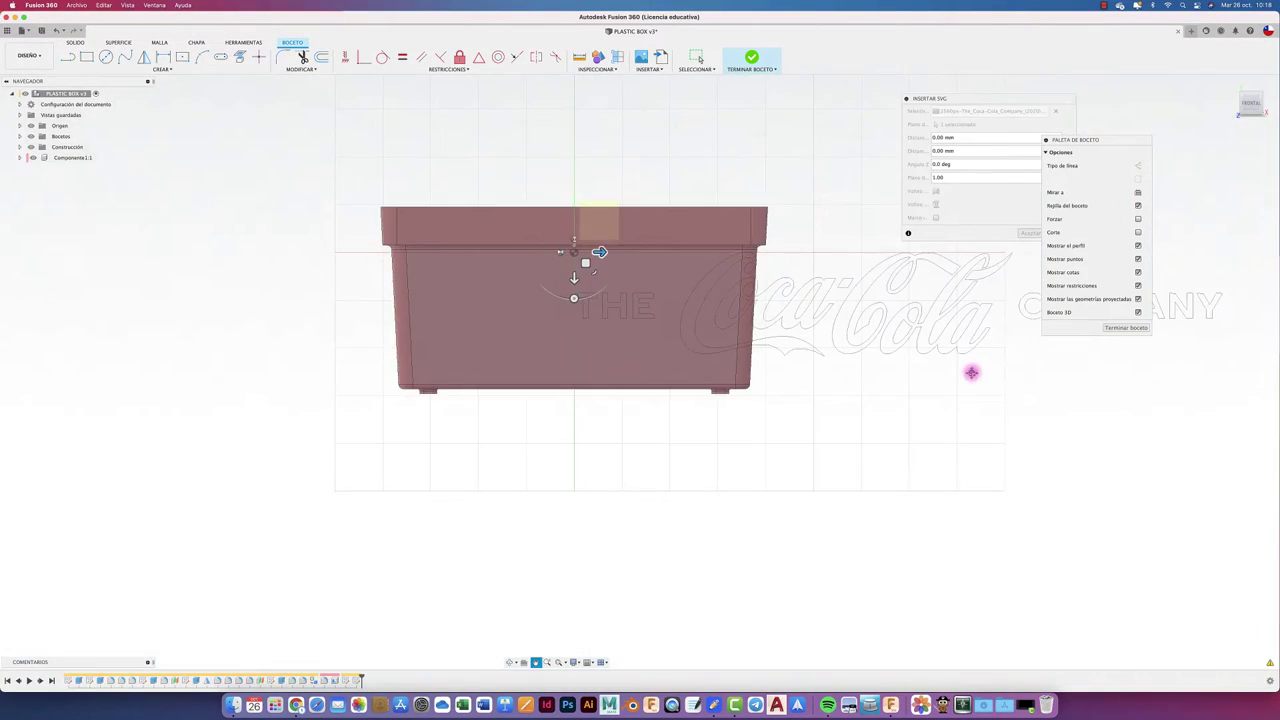
scroll(839, 424, "up", 2)
scroll(845, 400, "up", 3)
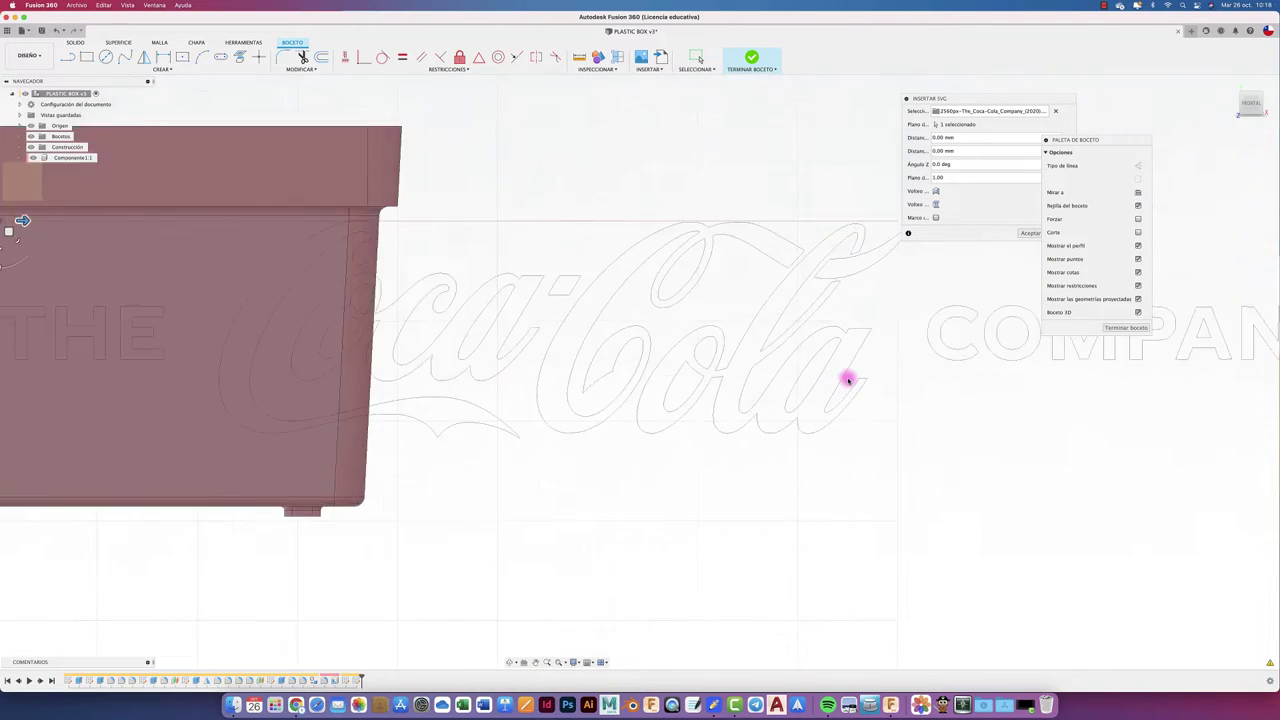
scroll(848, 377, "up", 3)
scroll(831, 386, "down", 2)
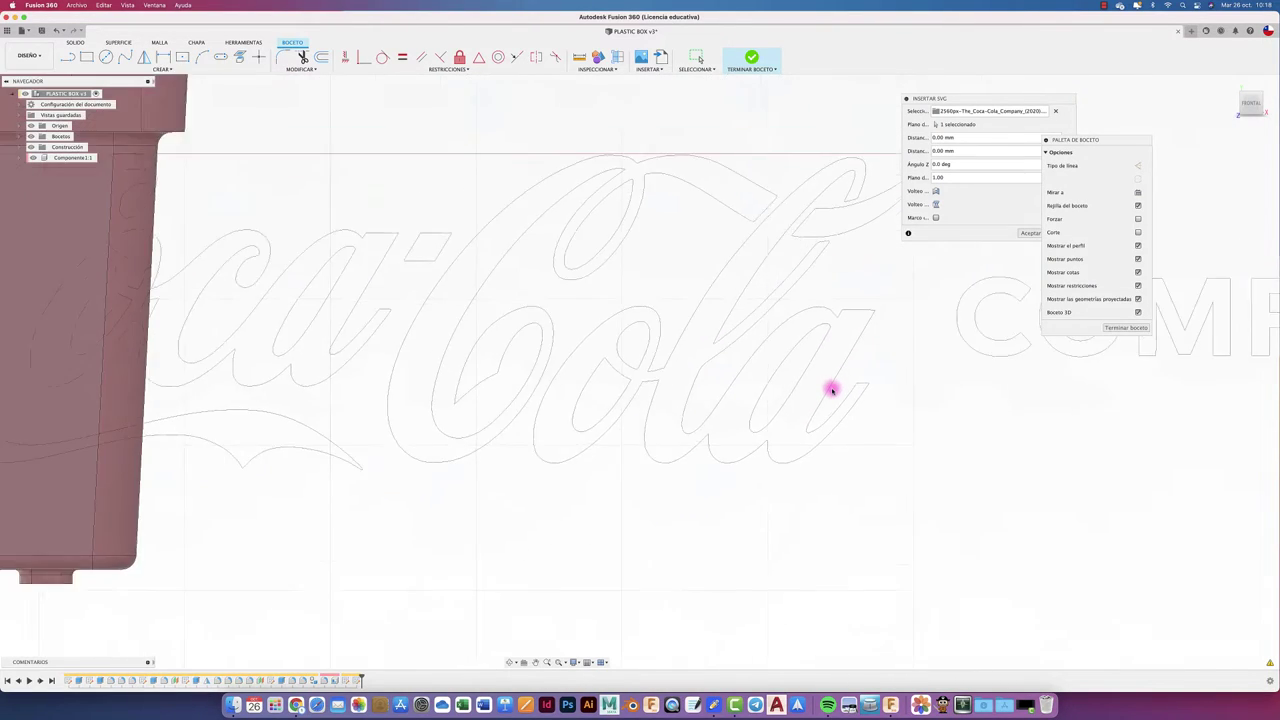
scroll(831, 386, "down", 3)
scroll(832, 390, "down", 2)
scroll(832, 390, "down", 1)
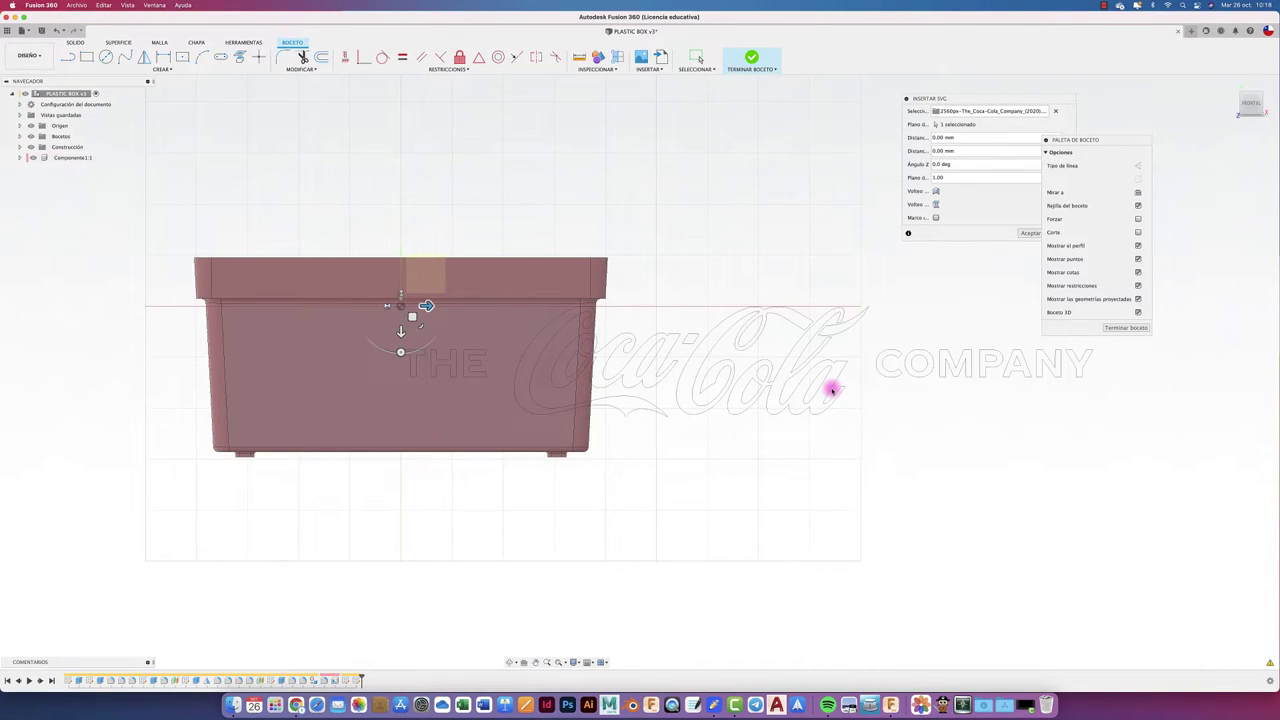
Drag the logo down and left onto the side face and adjust its rotation
mouse_move(407, 322)
left_mouse_down()
mouse_move(355, 362)
mouse_move(389, 362)
left_mouse_up()
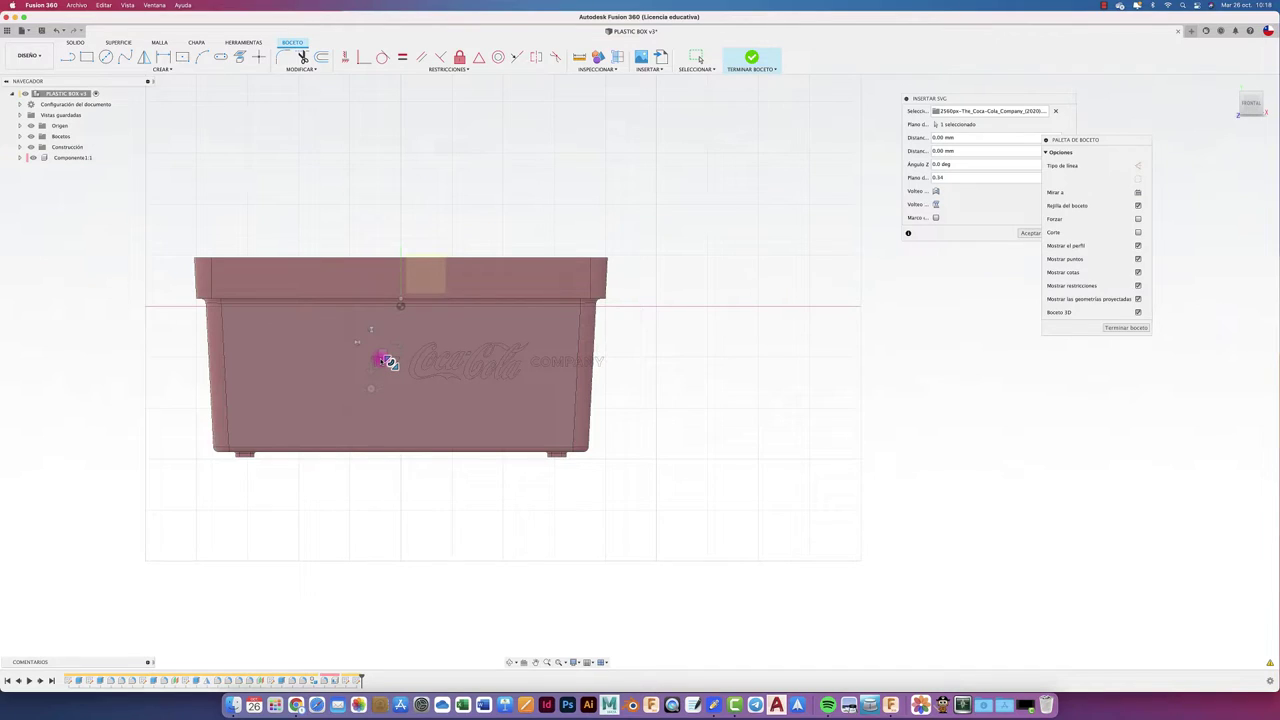
left_click_drag(384, 353, 307, 359)
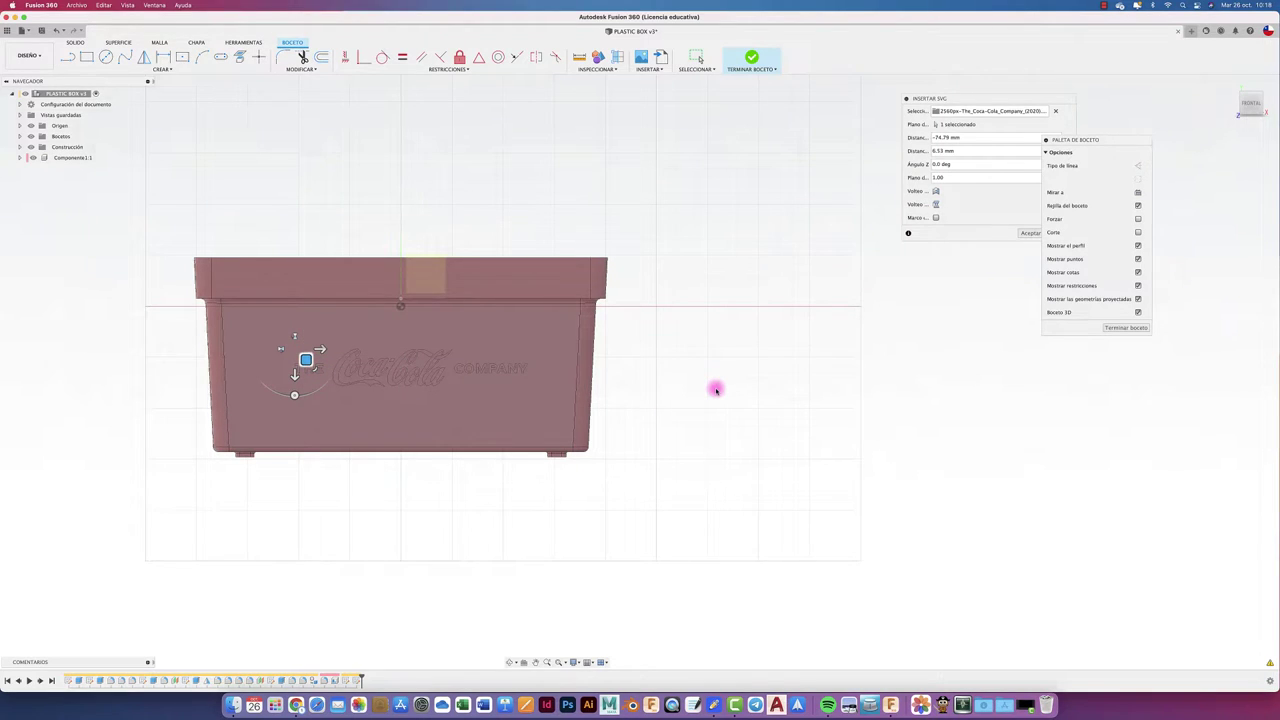
middle_click_drag(716, 389, 716, 389, "shift")
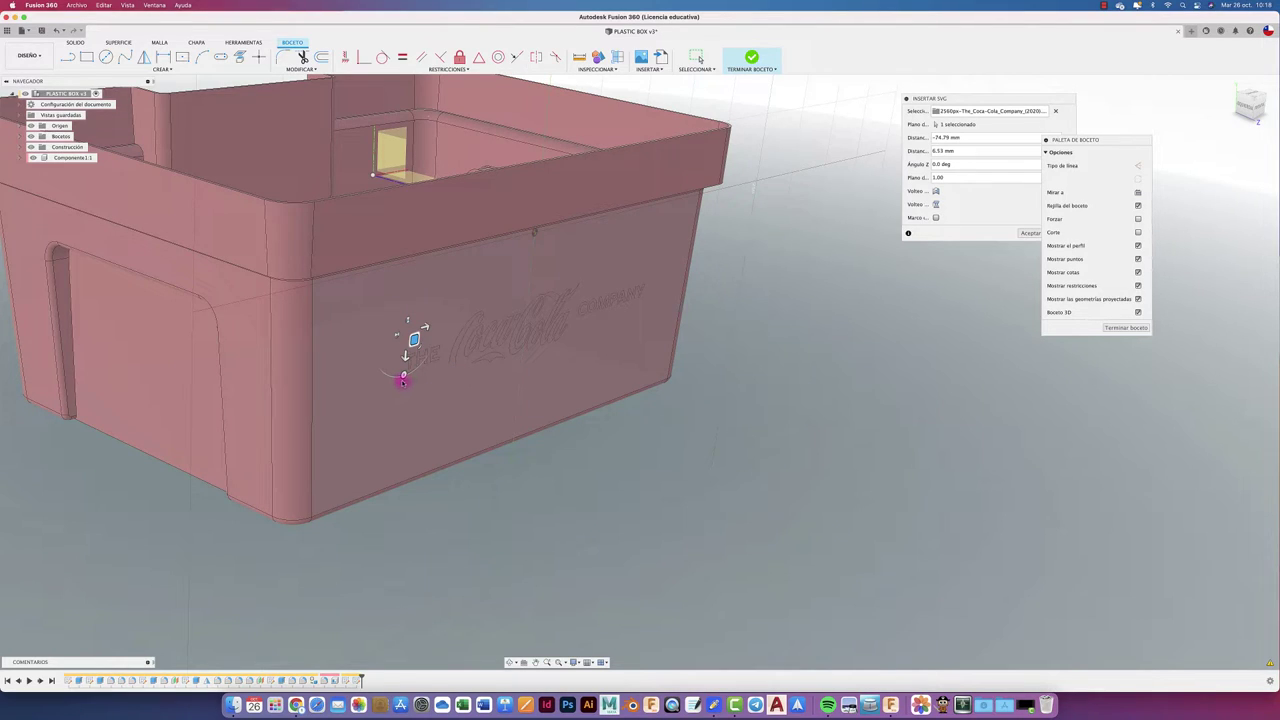
left_click_drag(403, 380, 411, 373)
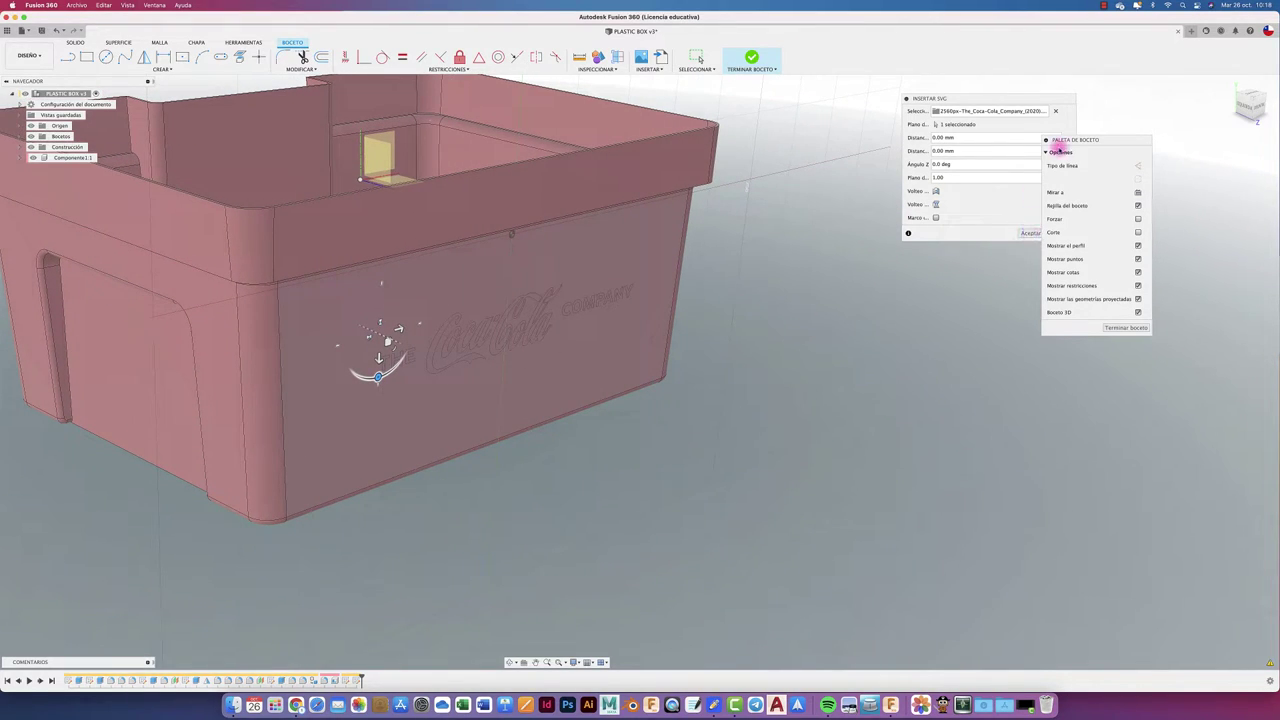
left_click_drag(1100, 140, 1174, 140)
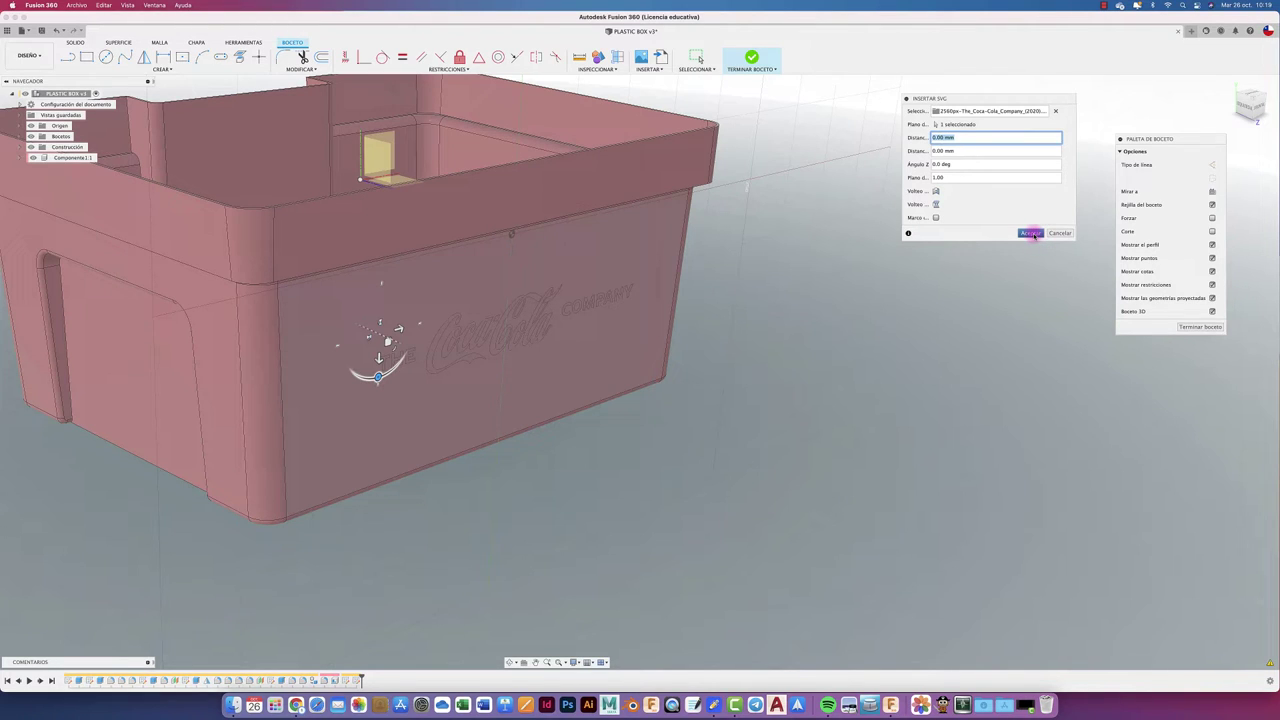
Confirm the logo placement, finish the sketch, and start an Extrude with the window maximized
left_click(1030, 233)
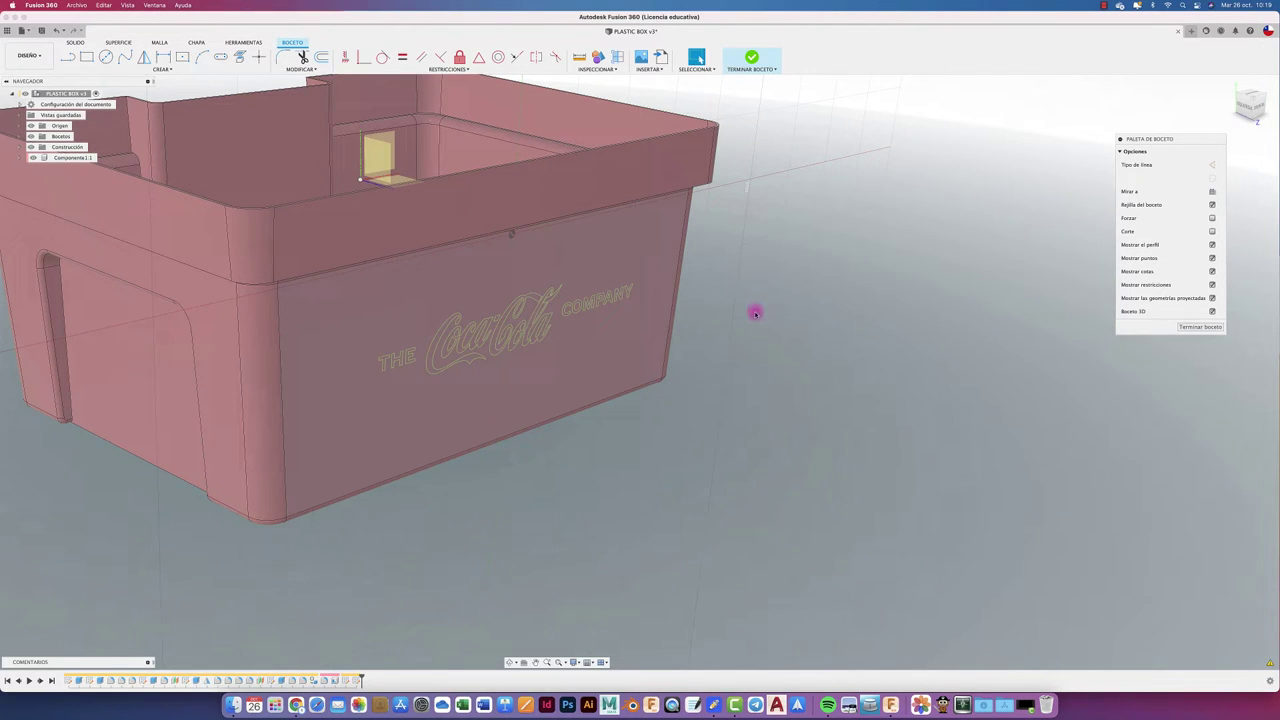
mouse_move(756, 313)
middle_mouse_down("shift")
mouse_move(660, 300)
mouse_move(571, 211)
mouse_move(724, 140)
middle_mouse_up("shift")
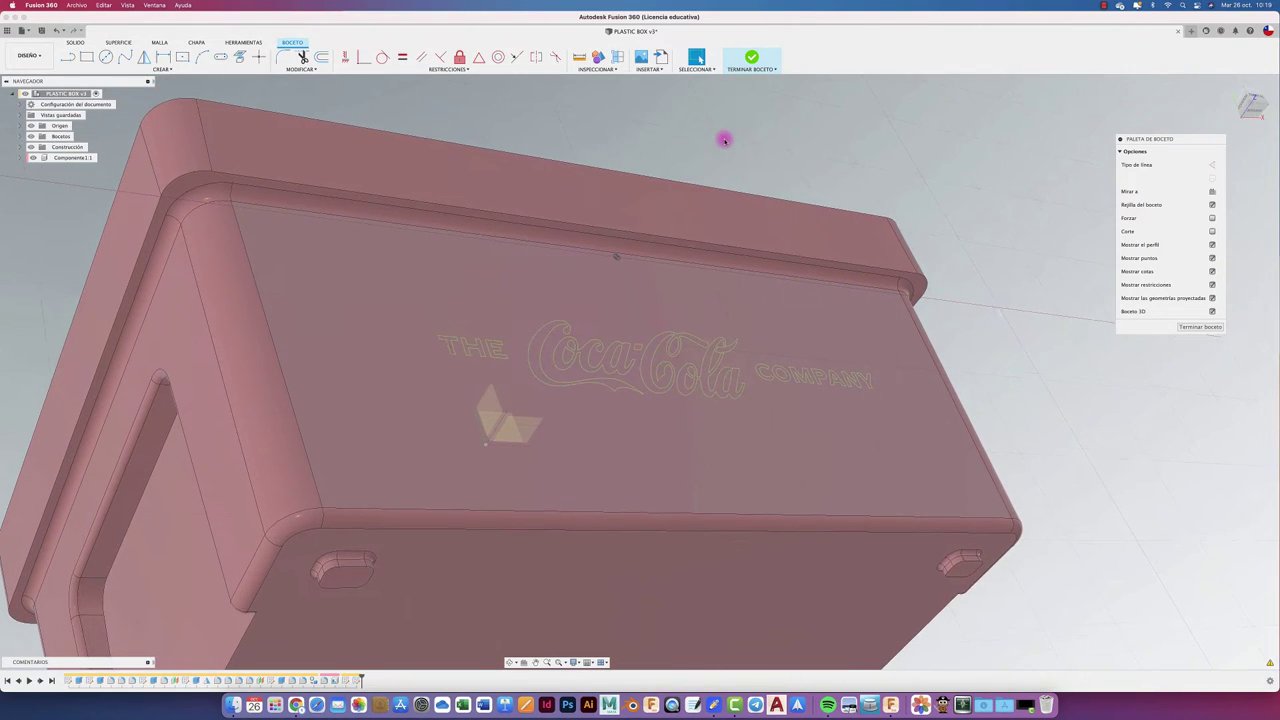
left_click(751, 58)
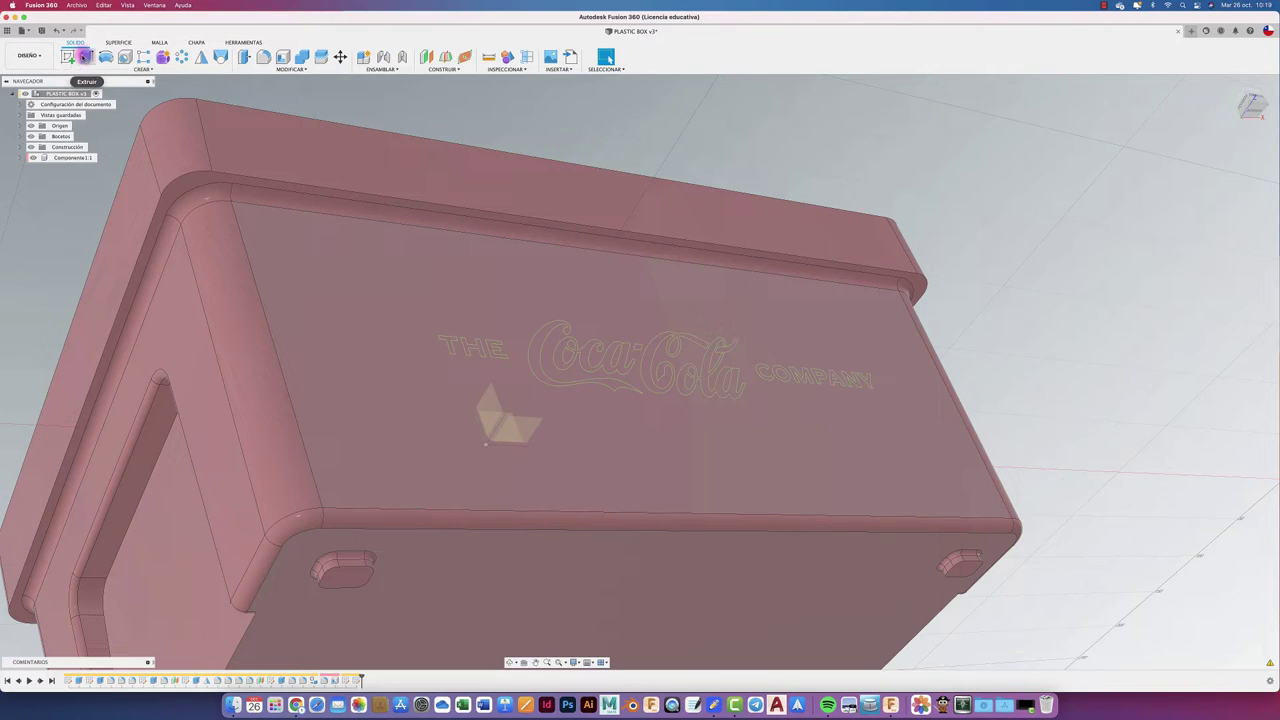
left_click(86, 57)
left_click(20, 17)
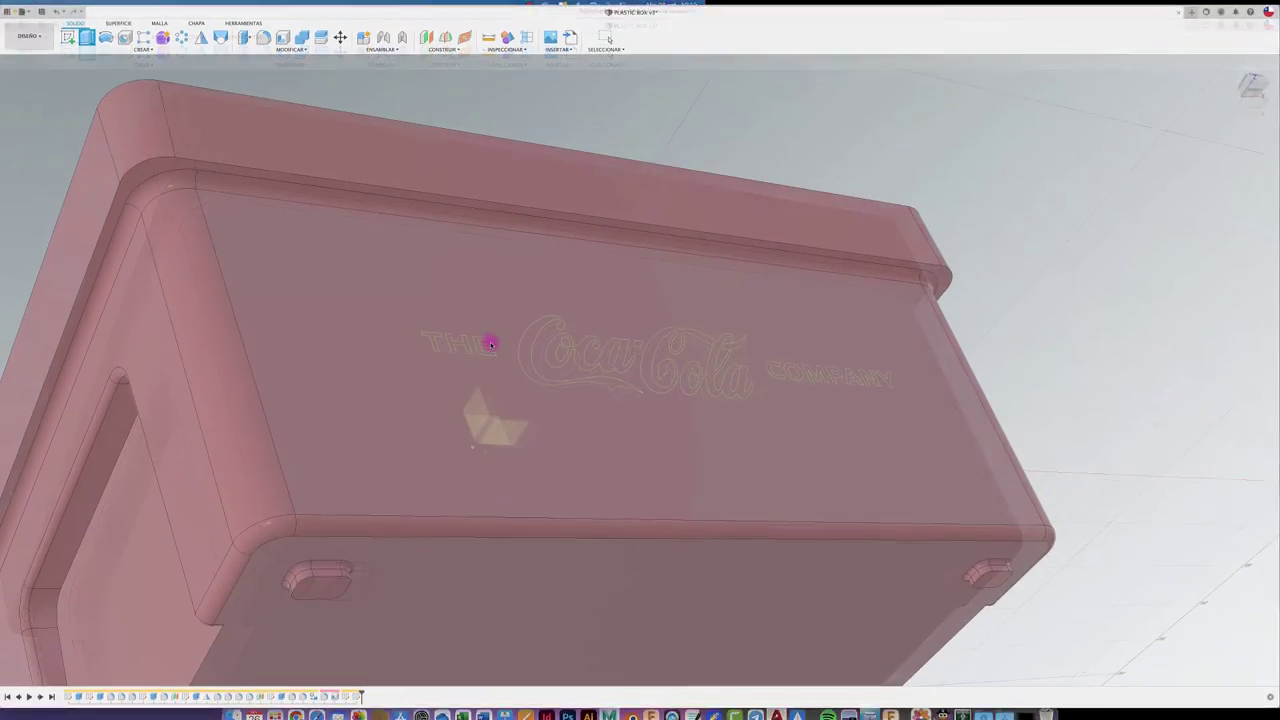
scroll(490, 344, "up", 5)
Select the letter profiles of THE and Coca-Cola, plus the C of COMPANY
left_click(349, 427)
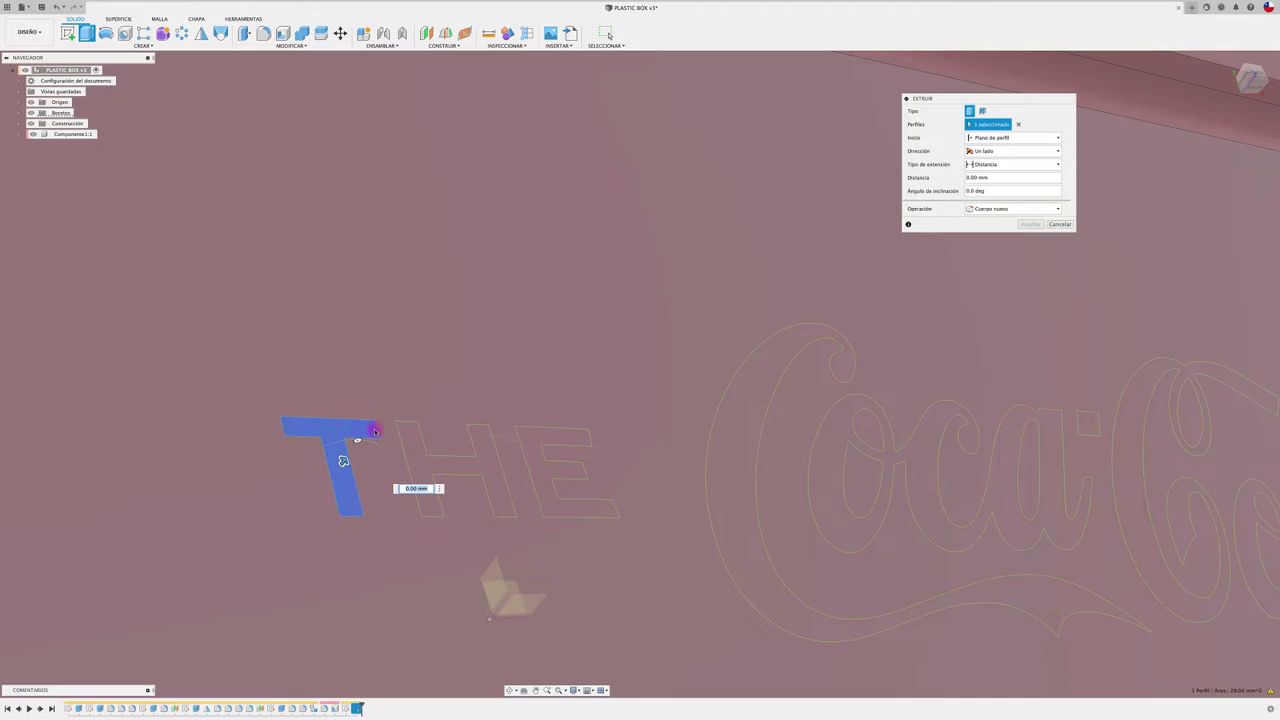
left_click(530, 435)
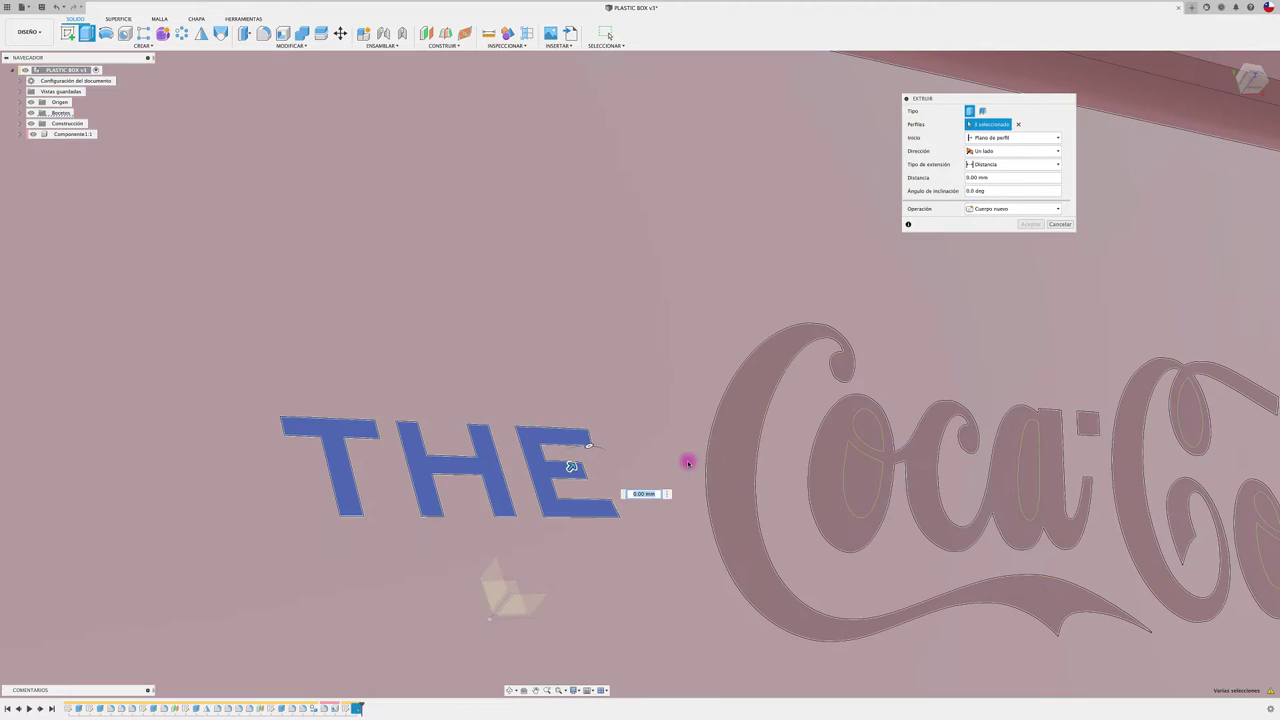
left_click(740, 460)
left_click(823, 477)
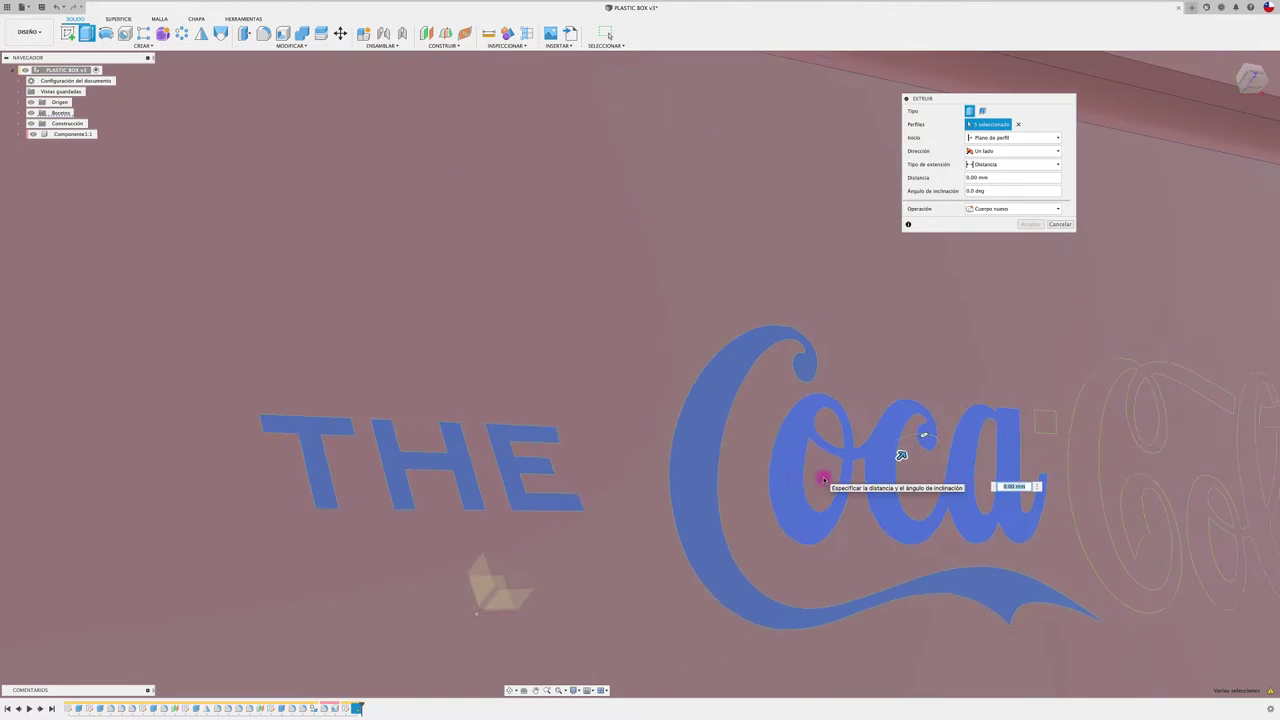
middle_click_drag(826, 480, 730, 434)
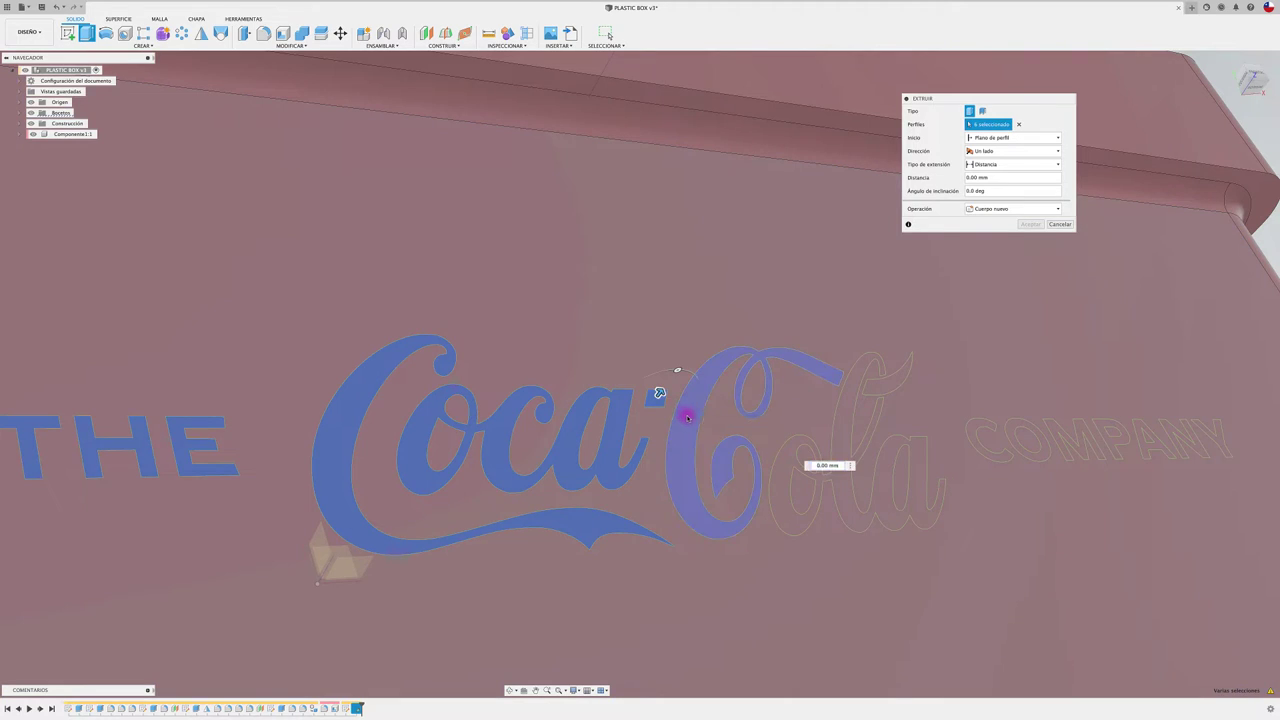
left_click(750, 440)
left_click(788, 455)
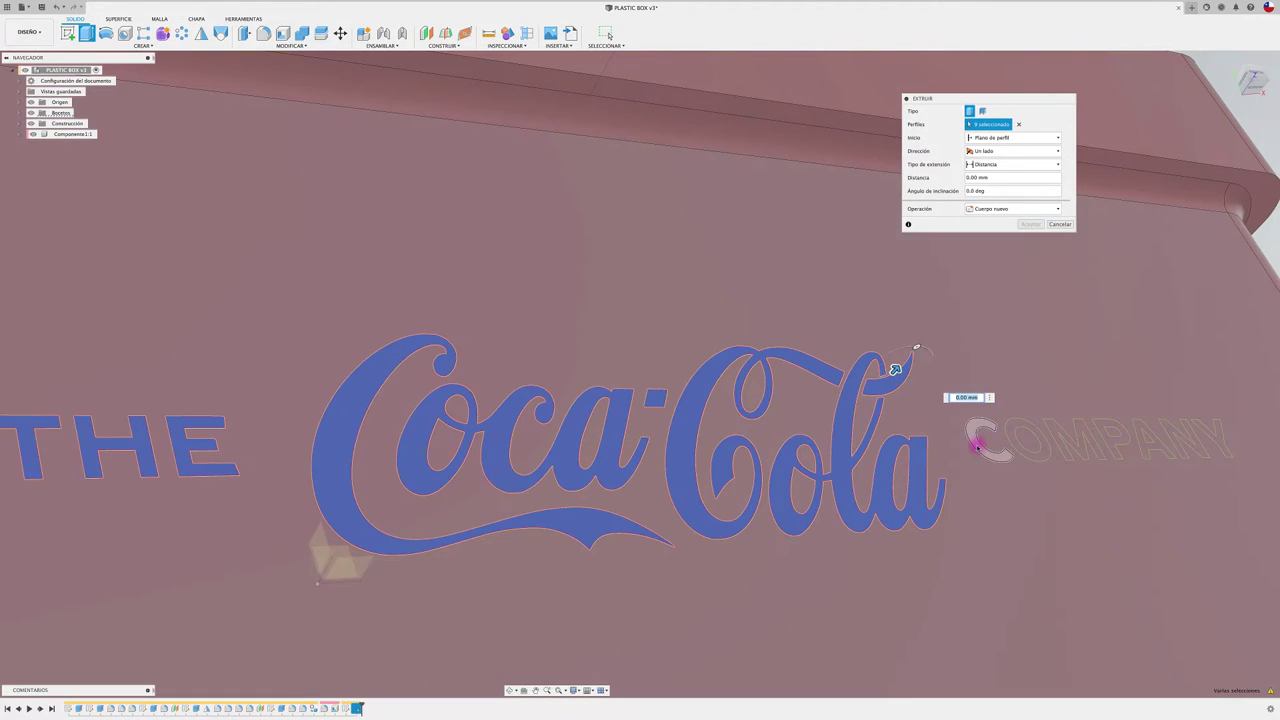
left_click(982, 438)
Add the O, M, P and A of COMPANY to the extrusion profiles
middle_click_drag(1011, 446, 714, 384)
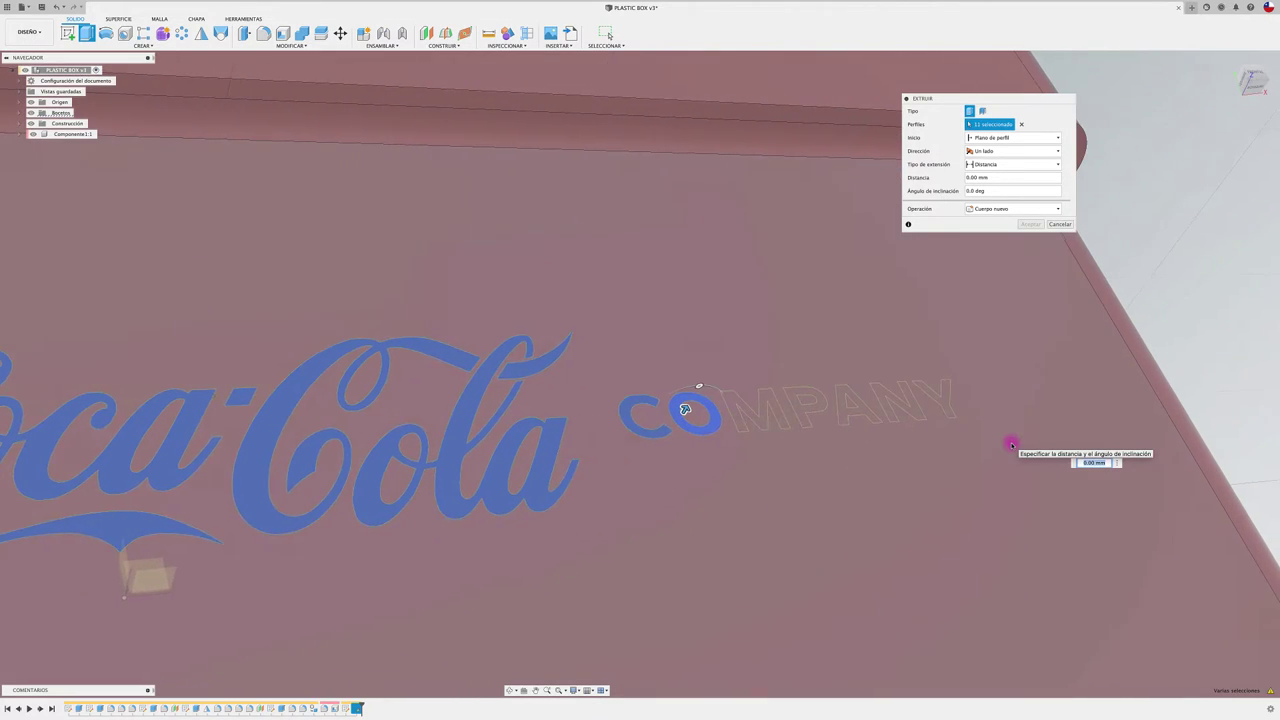
left_click(712, 390)
left_click(758, 408)
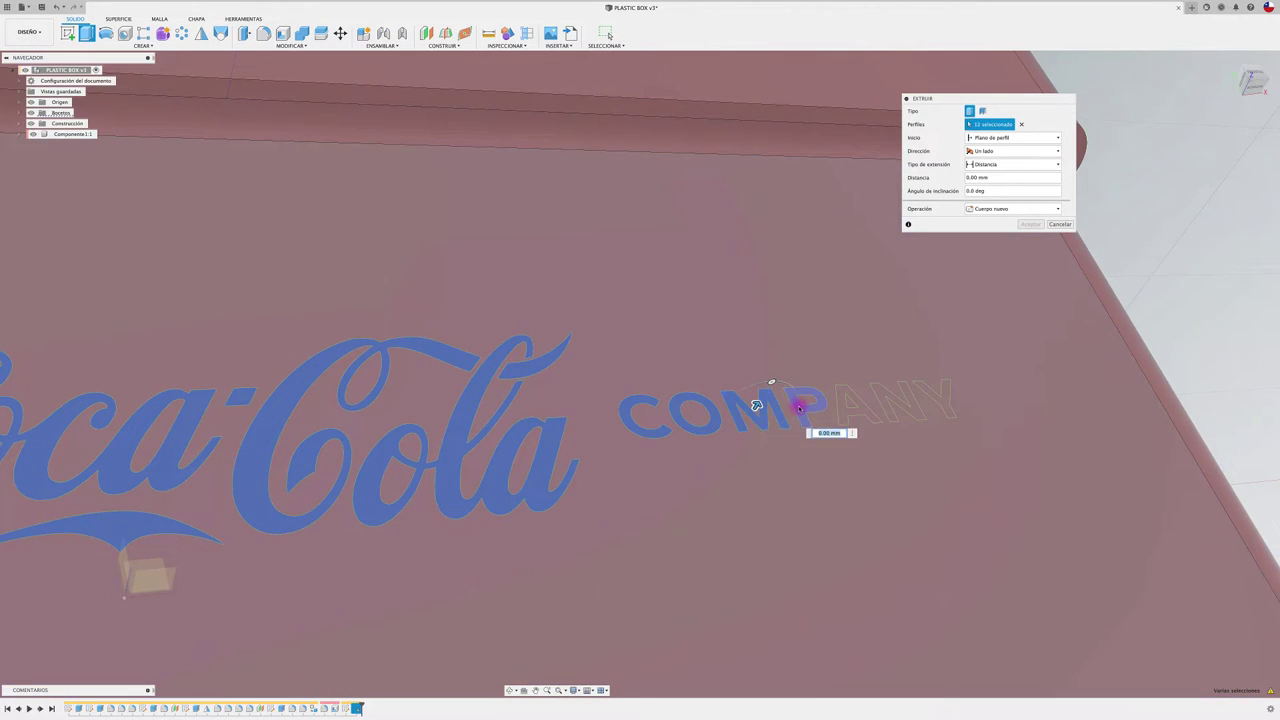
left_click(810, 404)
left_click(850, 402)
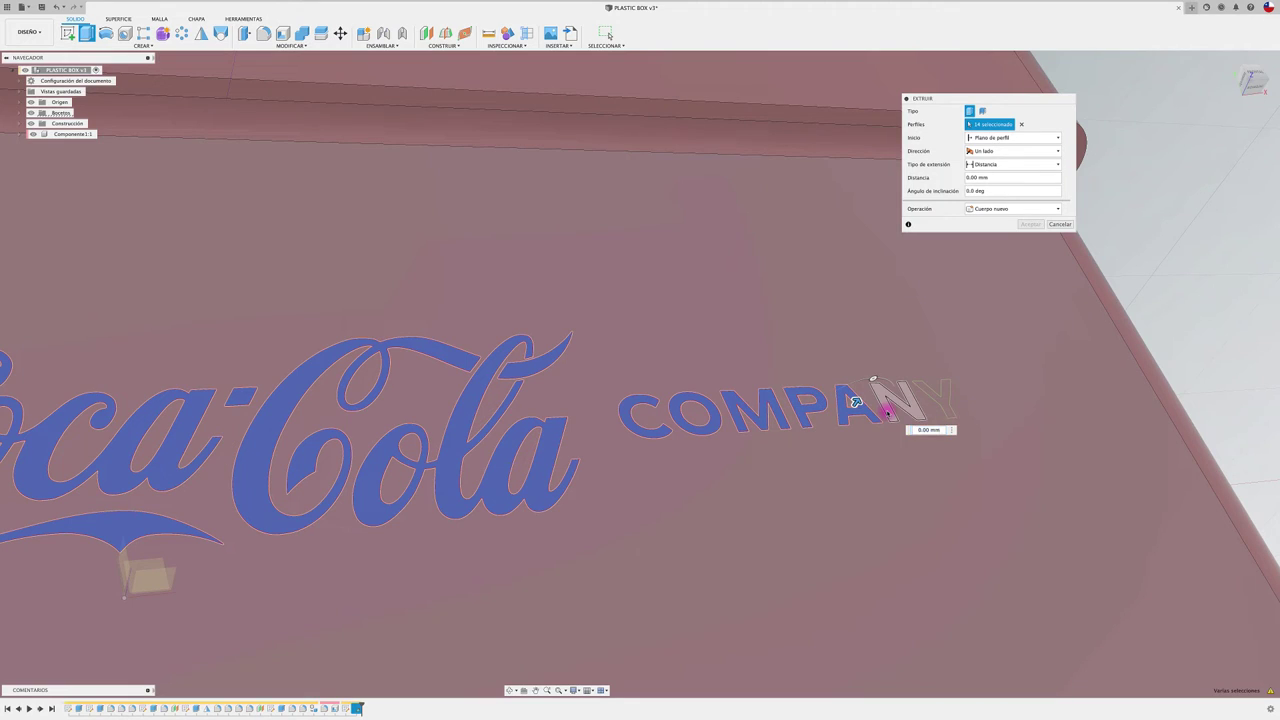
scroll(900, 370, "down", 5)
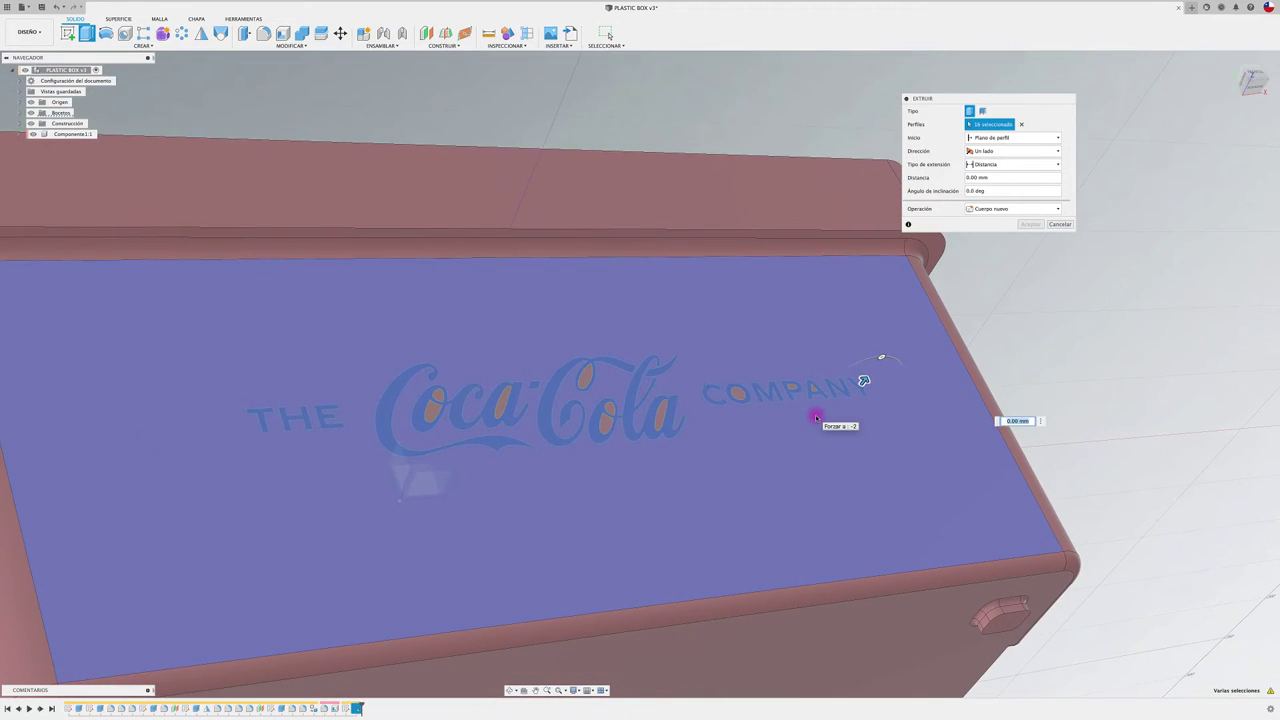
middle_click_drag(816, 416, 1085, 385, "shift")
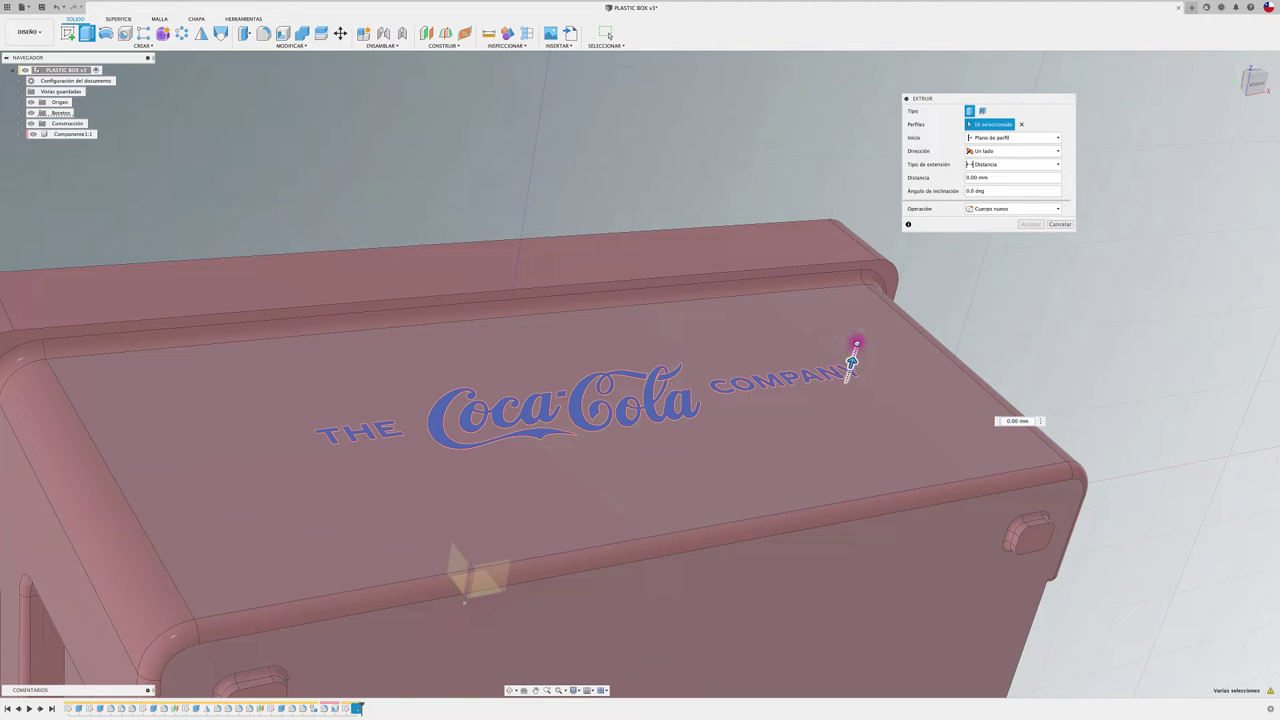
Extrude the THE Coca-Cola COMPANY lettering -0.1 mm as a Cut into the box's side face
left_click_drag(851, 363, 974, 331)
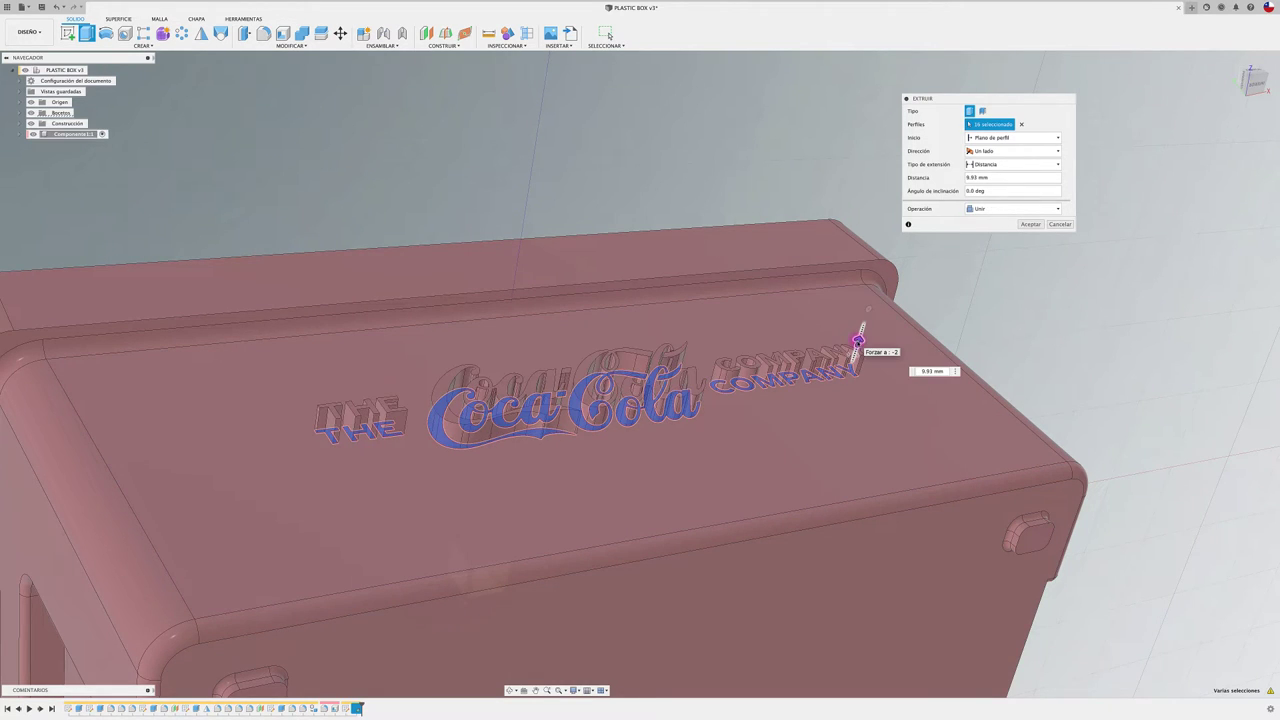
middle_click_drag(975, 331, 980, 331, "shift")
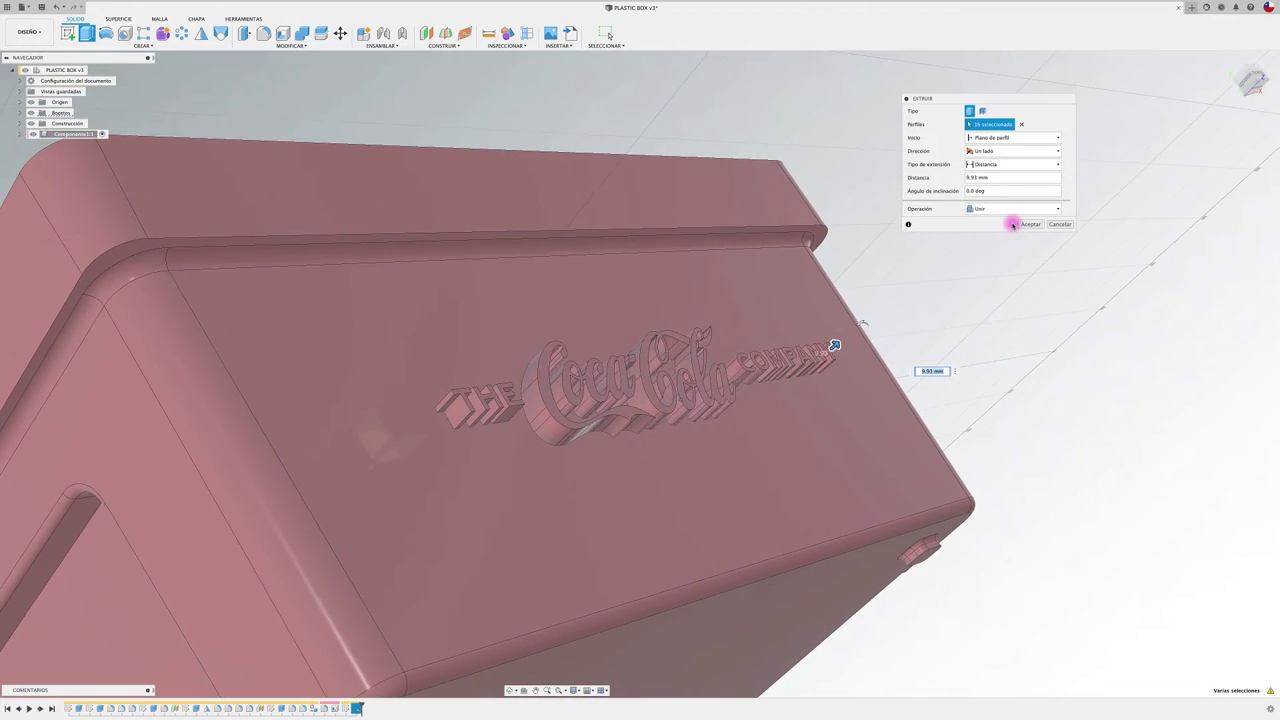
left_click(999, 177)
left_click_drag(999, 177, 948, 177)
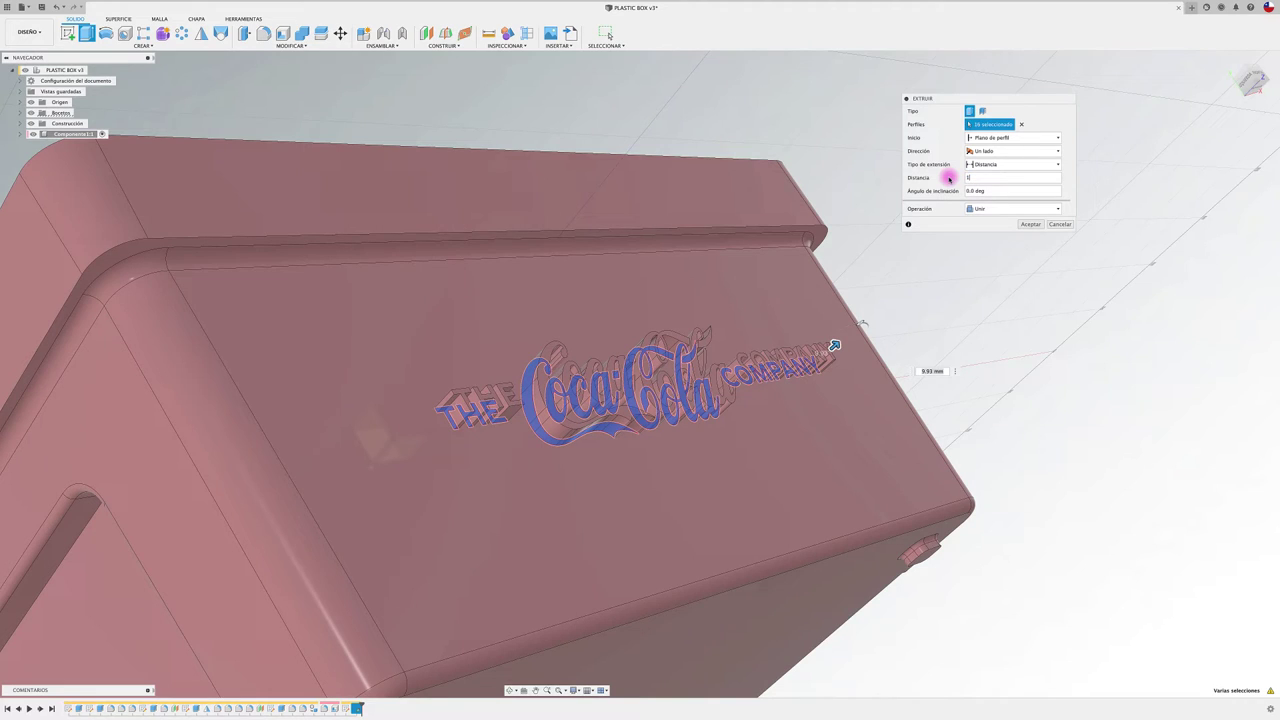
mouse_move(820, 358)
middle_mouse_down("shift")
mouse_move(846, 251)
mouse_move(796, 281)
middle_mouse_up("shift")
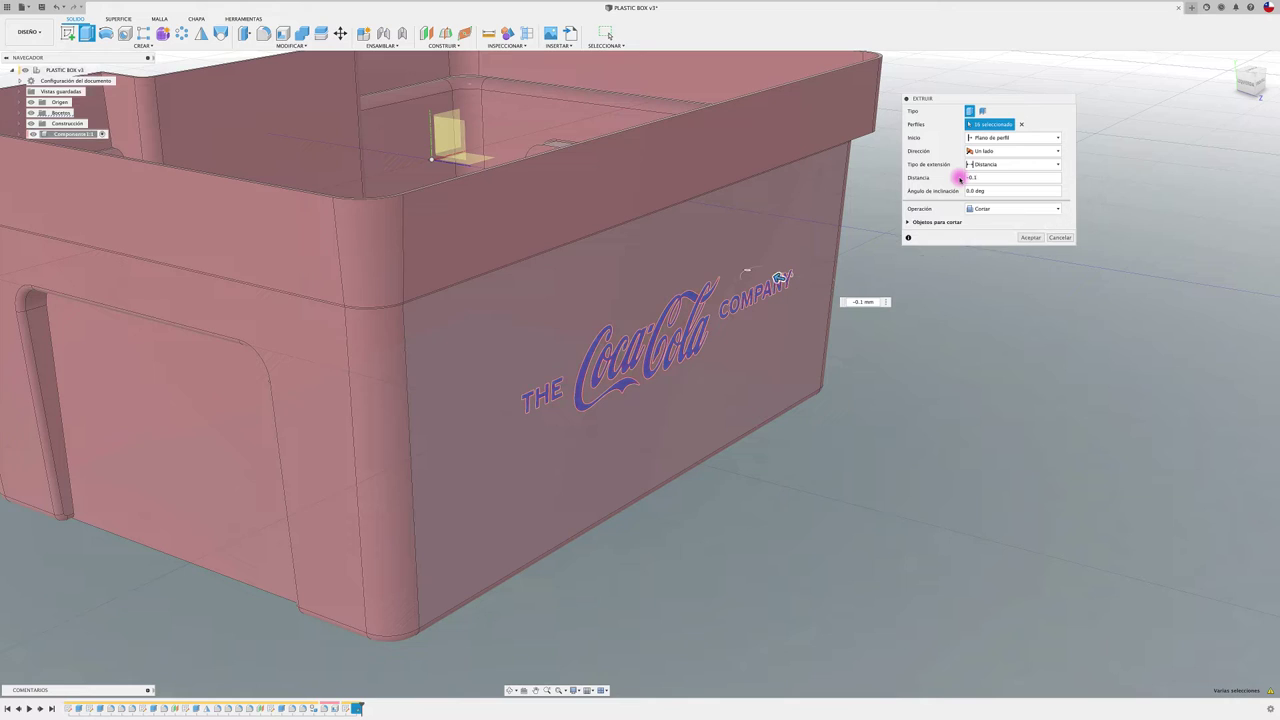
scroll(573, 337, "up", 3)
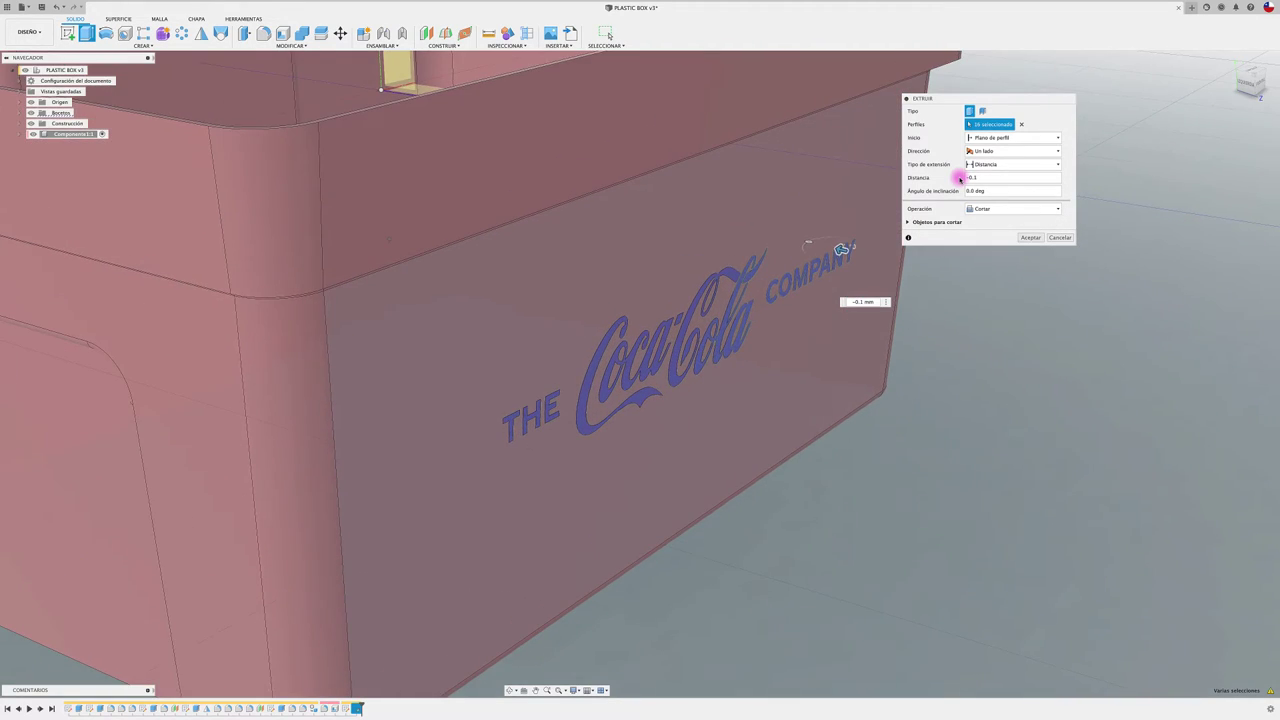
mouse_move(959, 178)
middle_mouse_down("shift")
mouse_move(697, 166)
mouse_move(820, 296)
middle_mouse_up("shift")
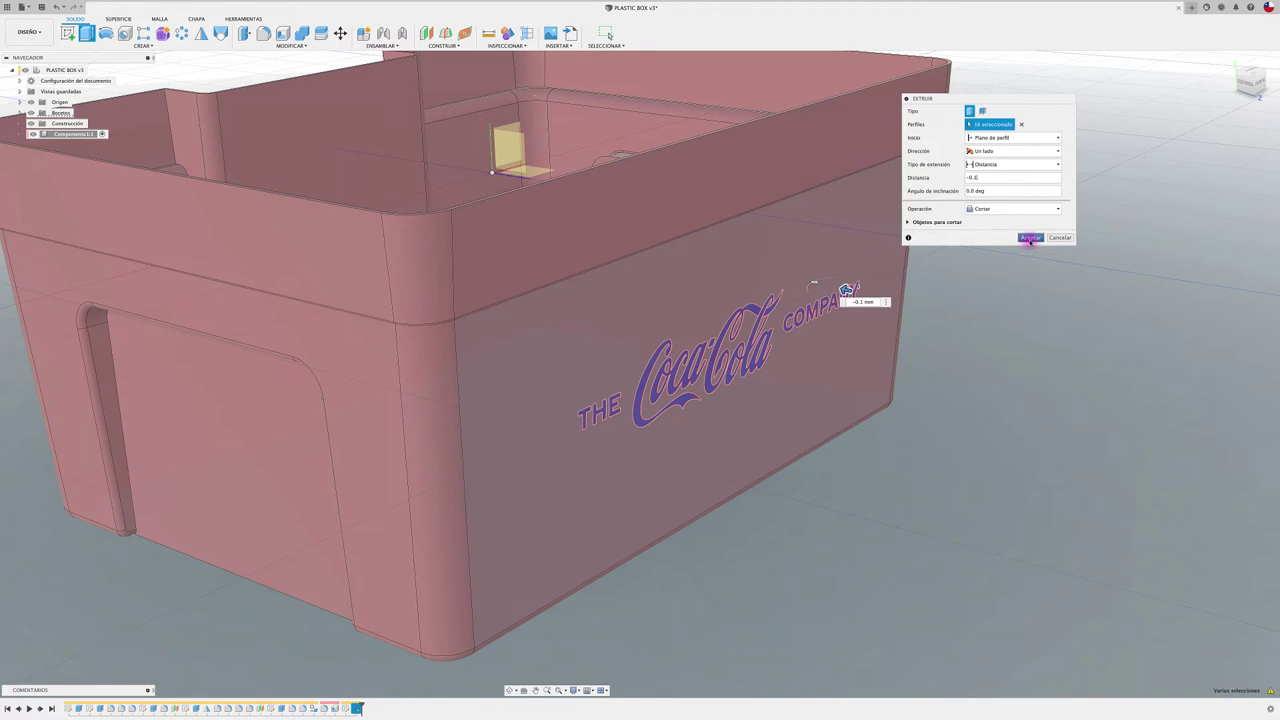
key("Return")
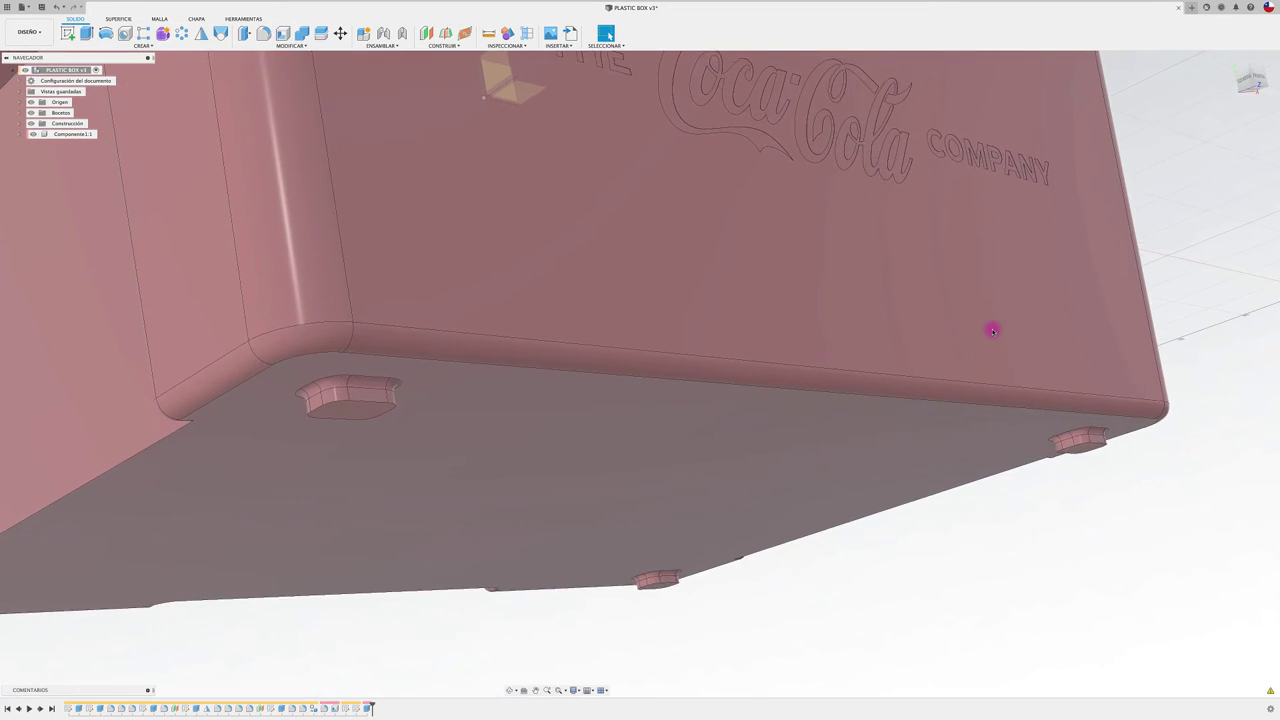
scroll(993, 330, "up", 3)
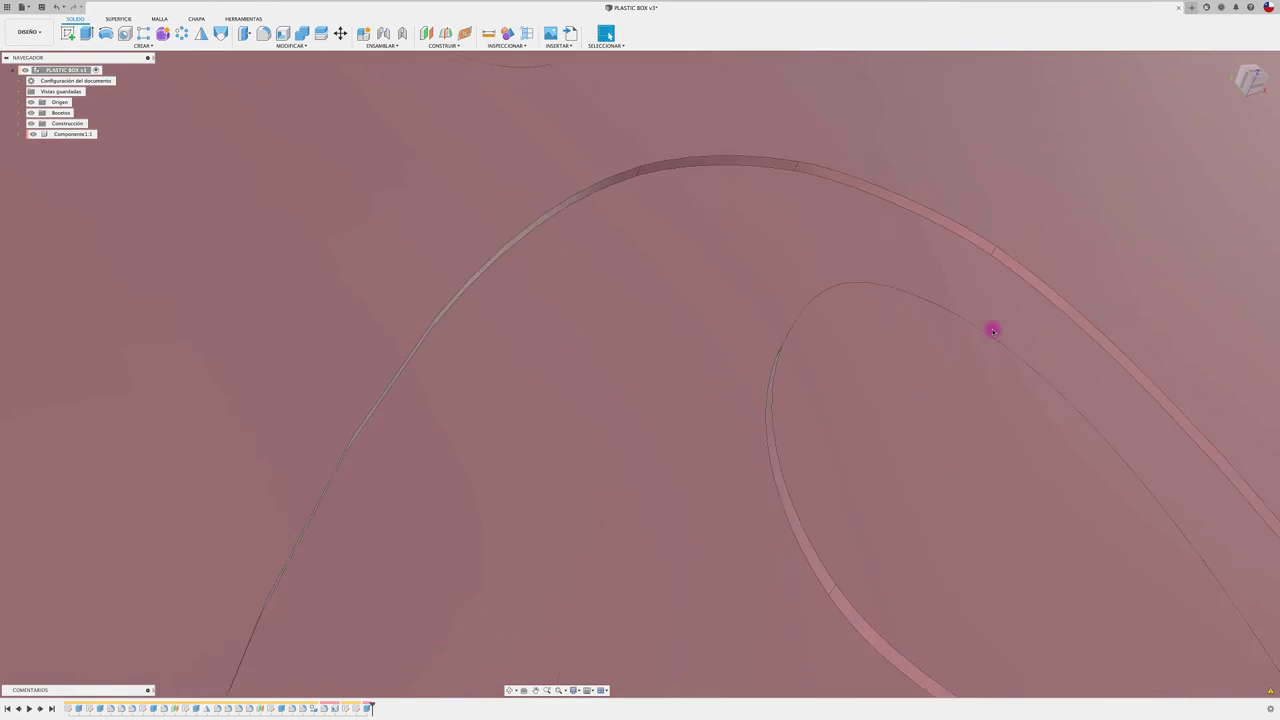
scroll(993, 330, "up", 3)
scroll(940, 345, "up", 3)
scroll(886, 354, "down", 2)
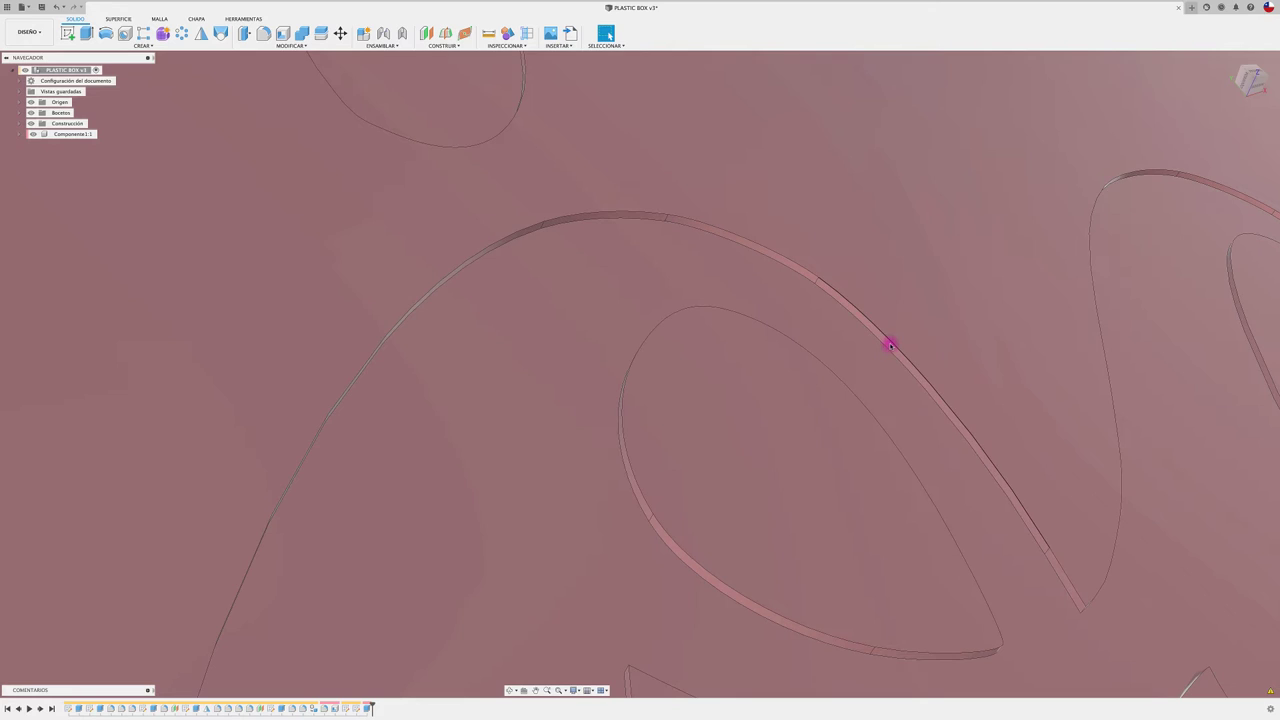
scroll(886, 354, "down", 2)
scroll(884, 355, "down", 3)
scroll(882, 357, "down", 2)
middle_click_drag(882, 357, 1108, 360, "shift")
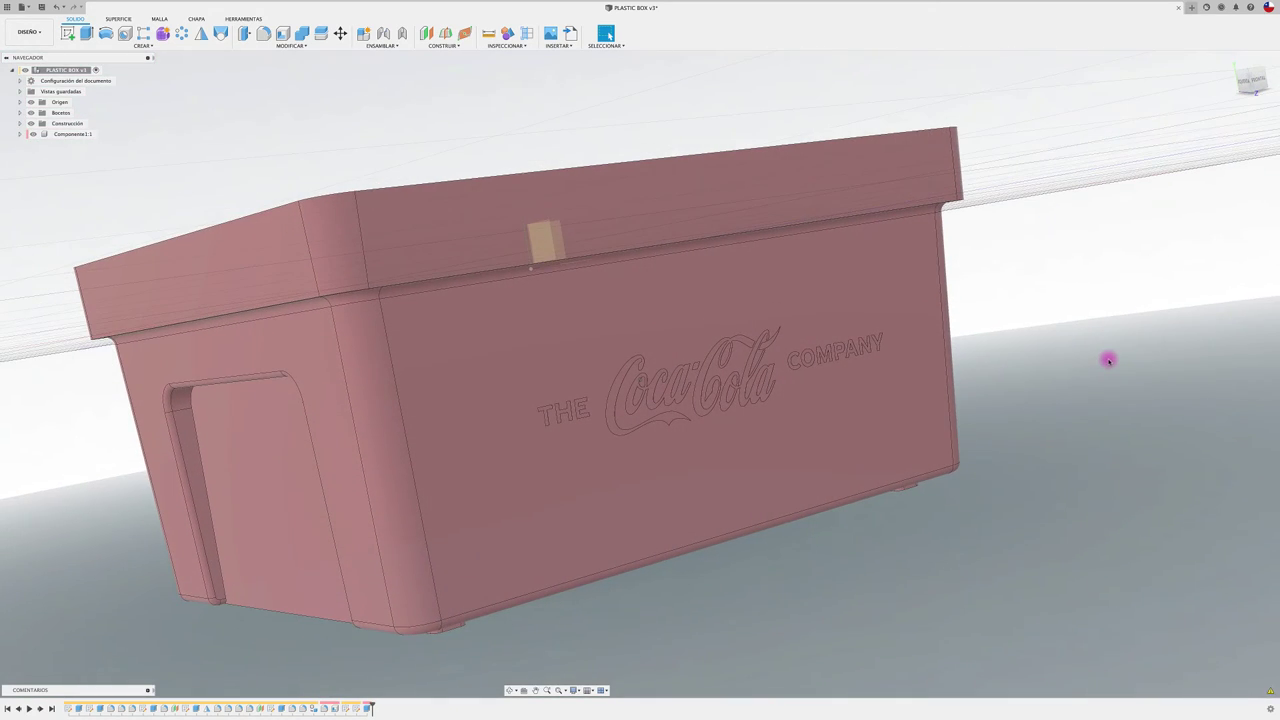
scroll(1108, 360, "down", 3)
scroll(1108, 360, "down", 2)
scroll(1109, 359, "up", 1)
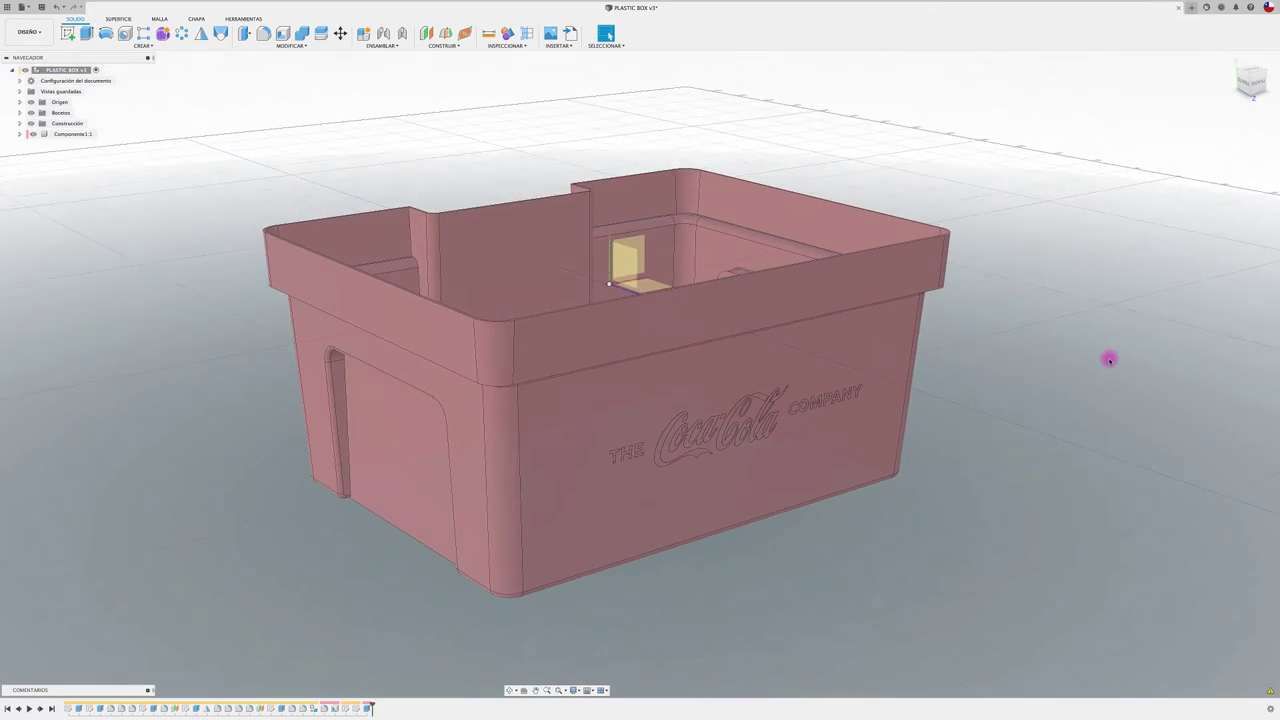
scroll(1109, 359, "up", 1)
scroll(1109, 359, "up", 1)
scroll(1109, 359, "up", 1)
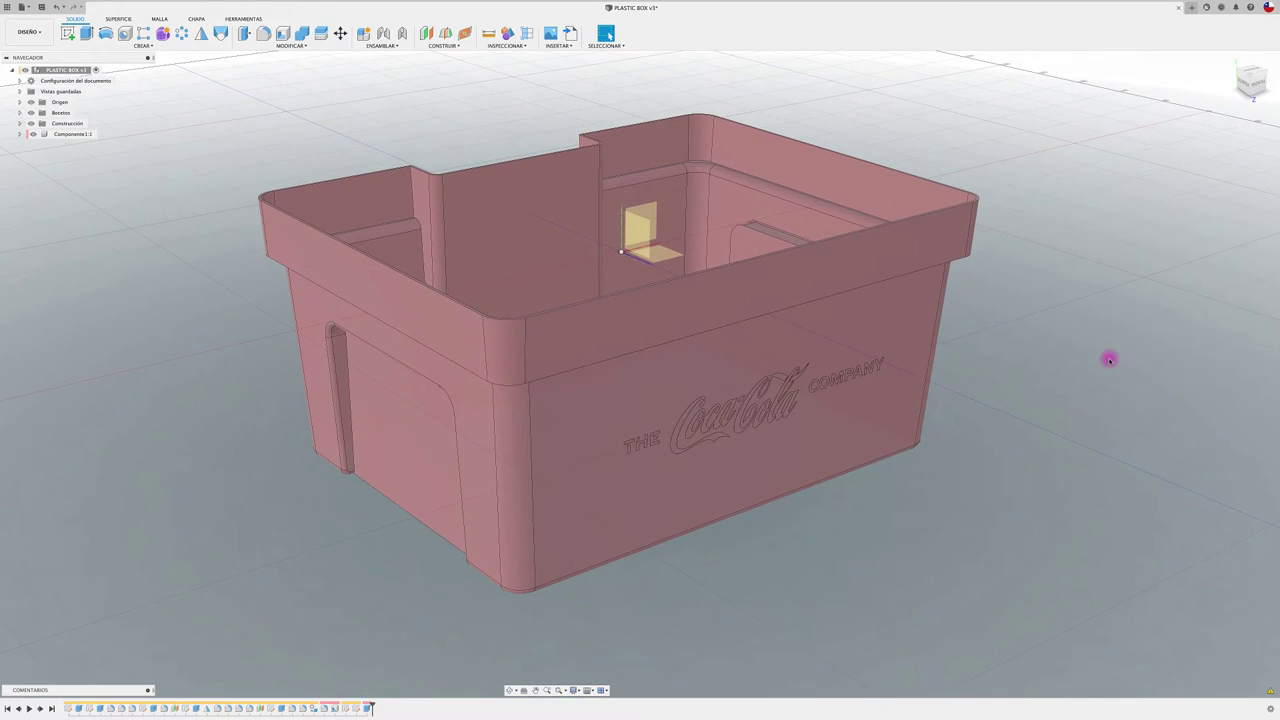
scroll(1109, 359, "up", 1)
scroll(1109, 359, "up", 1)
scroll(1109, 359, "down", 2)
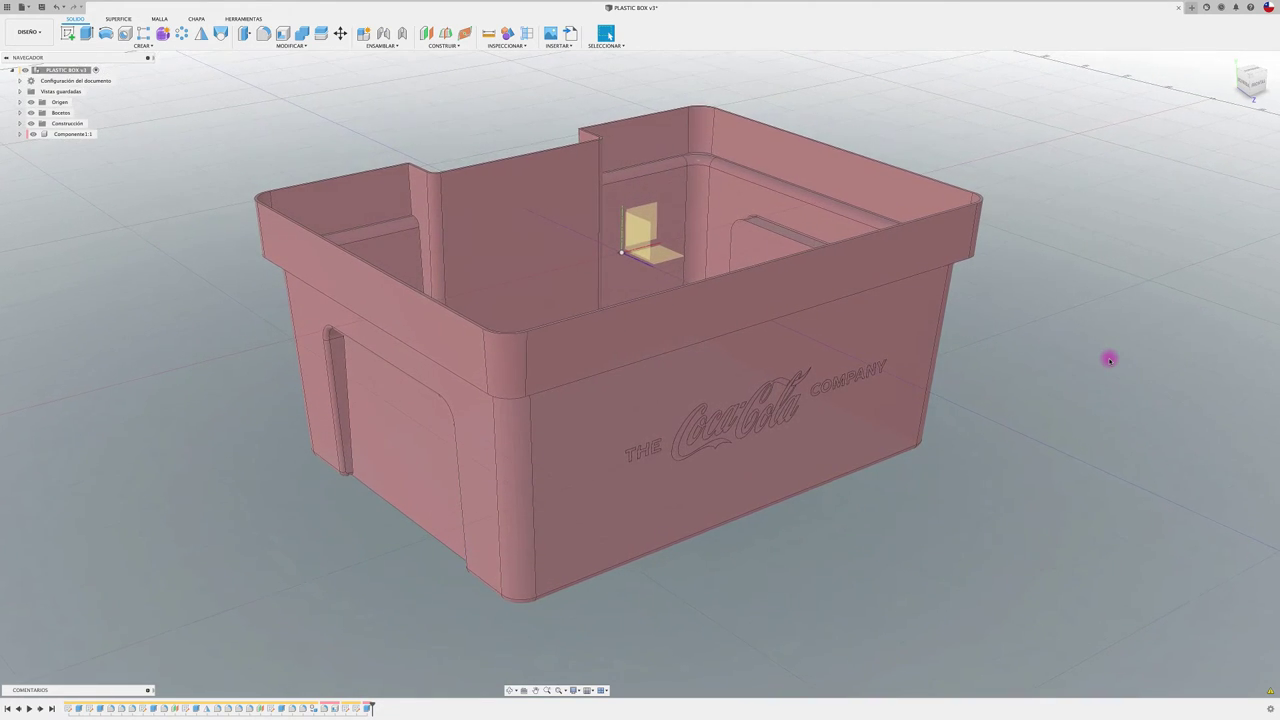